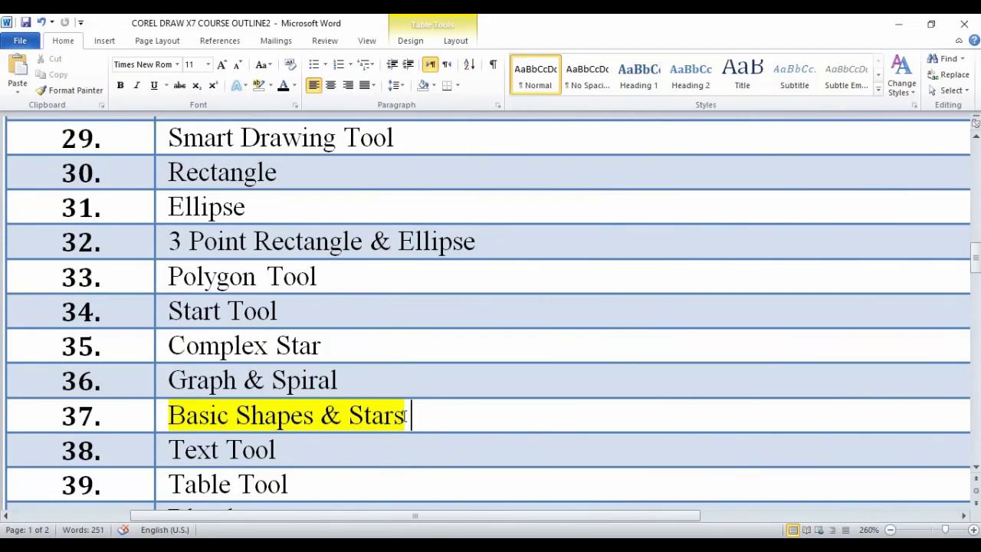
pyautogui.moveTo(405, 414); pyautogui.dragTo(224, 415)
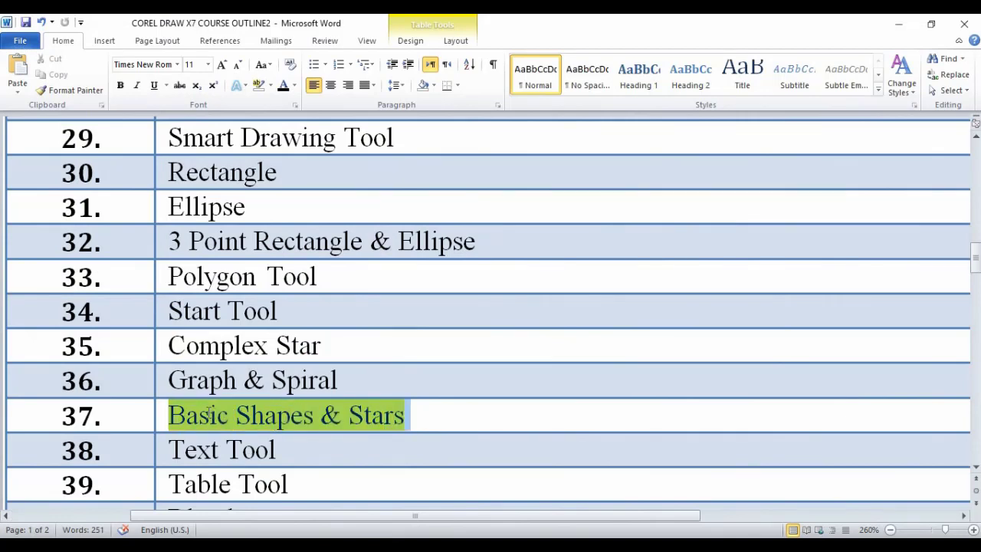
pyautogui.click(337, 399)
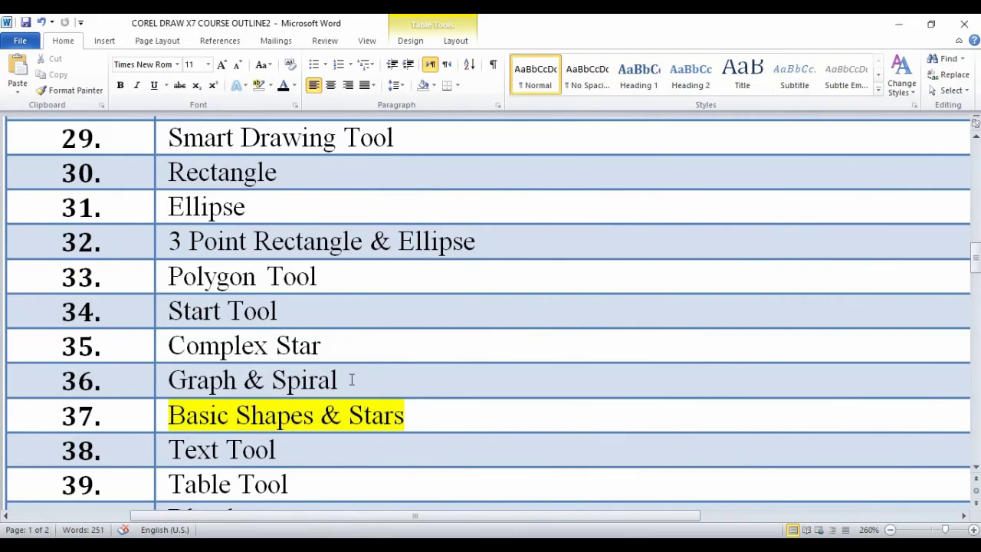
pyautogui.moveTo(340, 380); pyautogui.dragTo(170, 380)
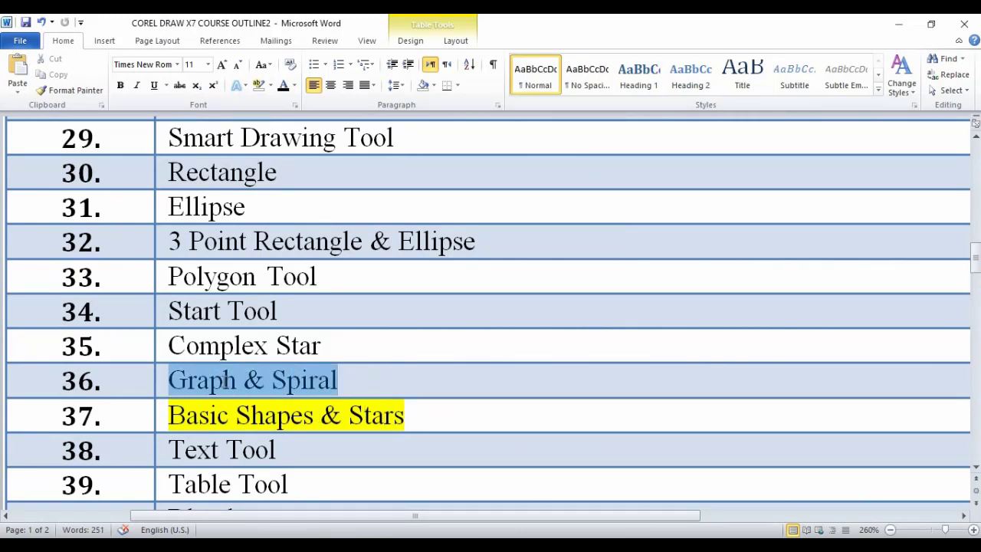
pyautogui.click(410, 421)
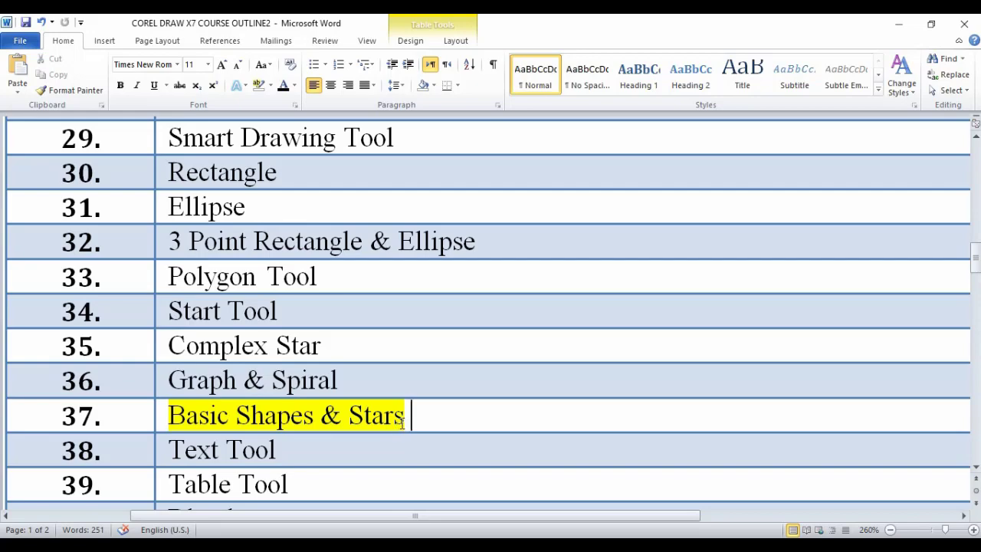
# Switch from the course outline to CorelDRAW and activate the Basic Shapes tool.
pyautogui.click(898, 23)
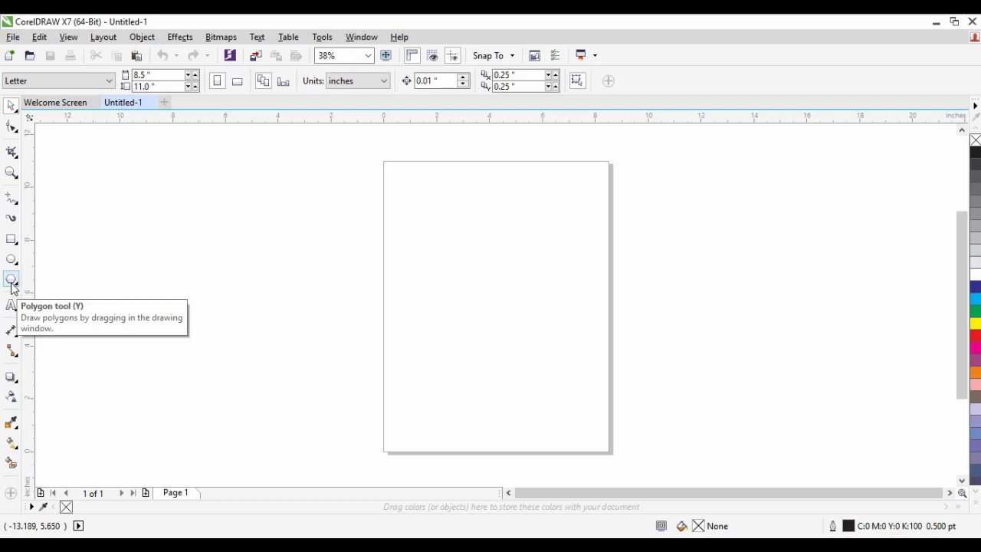
pyautogui.click(13, 286)
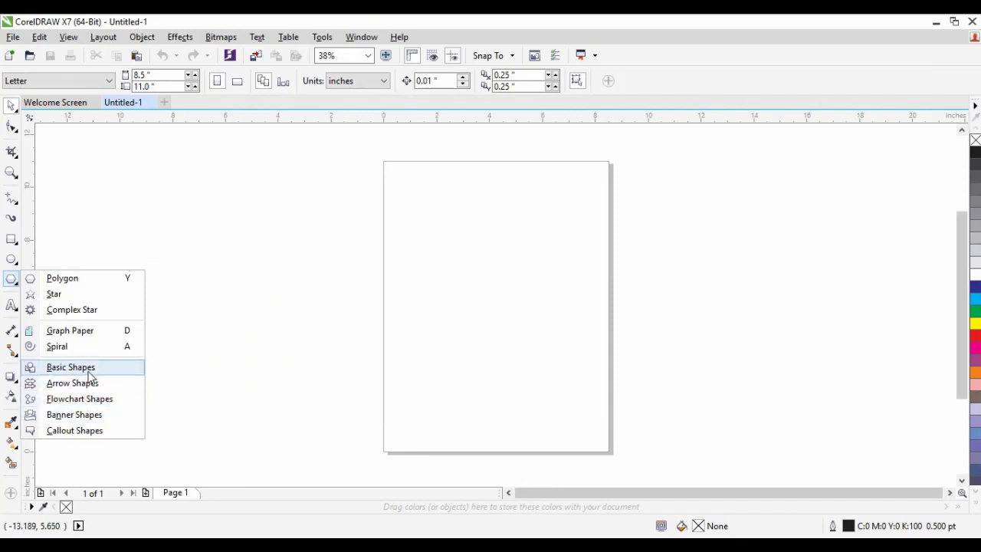
pyautogui.click(70, 367)
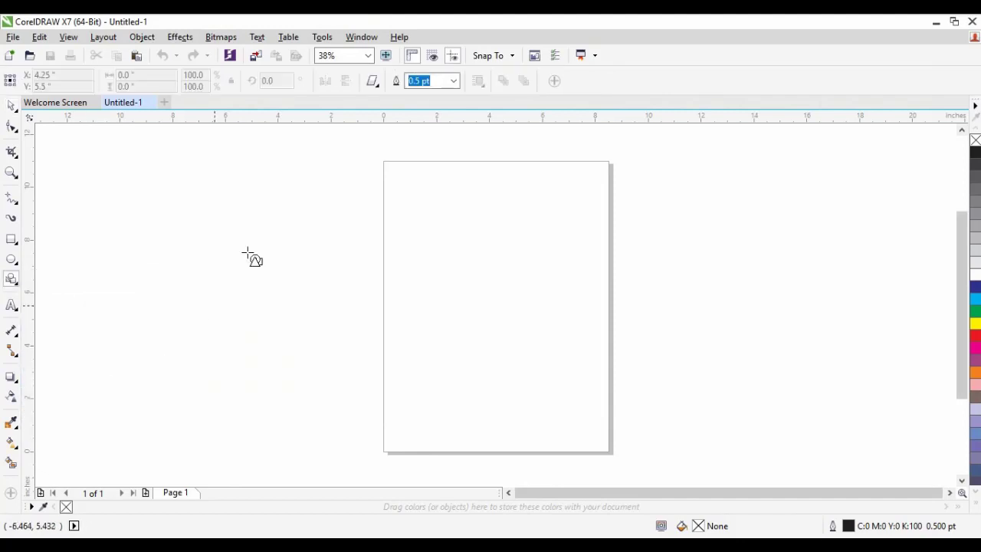
# Draw a parallelogram about 6.97 by 6.59 inches across the page's left edge, make its sides slightly steeper or flatter with its glyph, and delete it.
pyautogui.moveTo(283, 219); pyautogui.dragTo(467, 393)
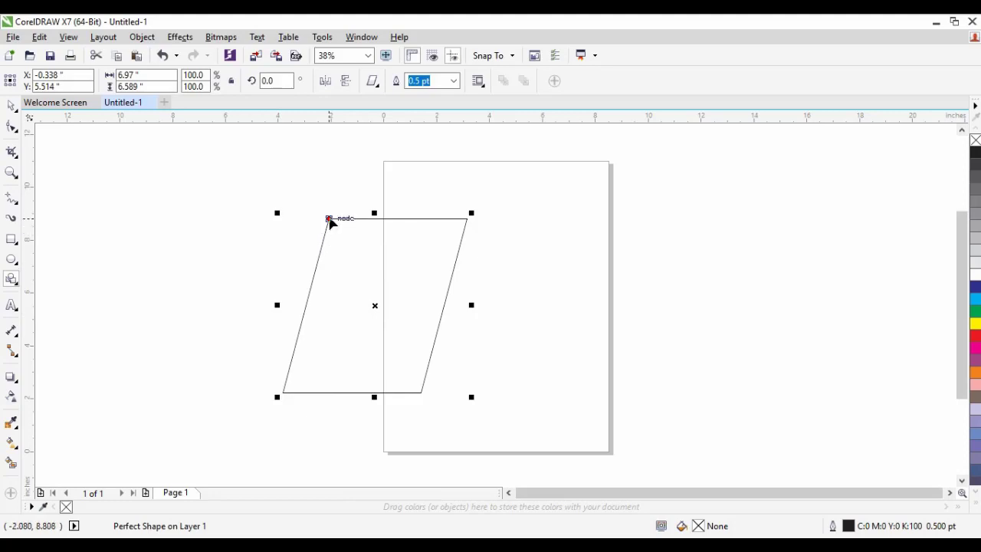
pyautogui.moveTo(329, 220)
pyautogui.mouseDown()
pyautogui.moveTo(278, 217)
pyautogui.moveTo(379, 229)
pyautogui.moveTo(390, 220)
pyautogui.moveTo(313, 218)
pyautogui.moveTo(322, 222)
pyautogui.mouseUp()
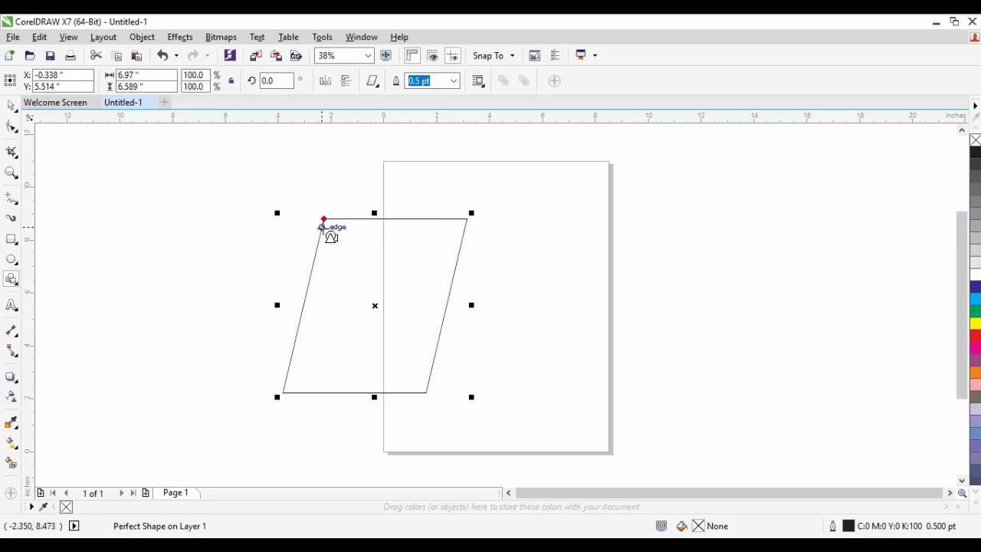
pyautogui.press('Delete')
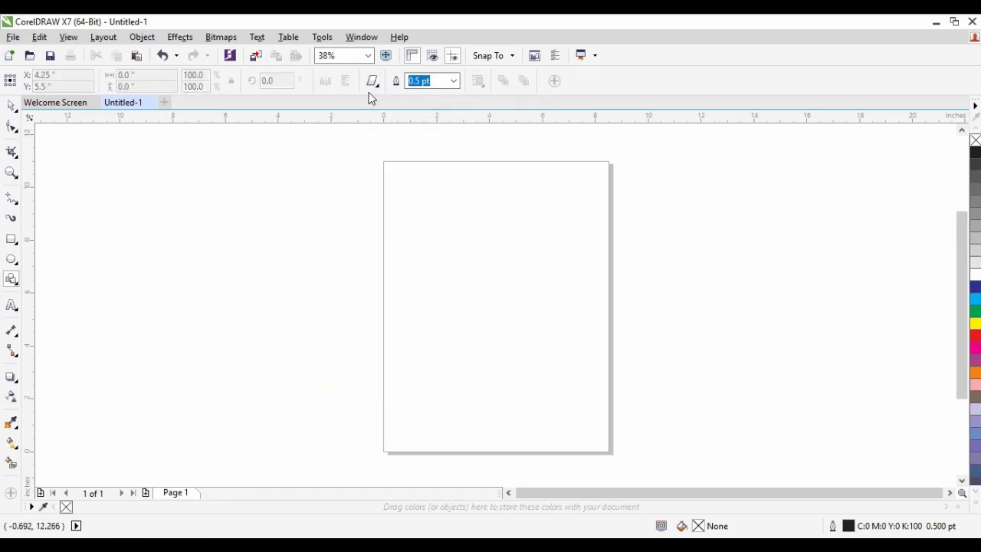
# Draw a prohibition-sign basic shape about 6.48 inches in diameter over the page's left edge and delete it.
pyautogui.click(373, 81)
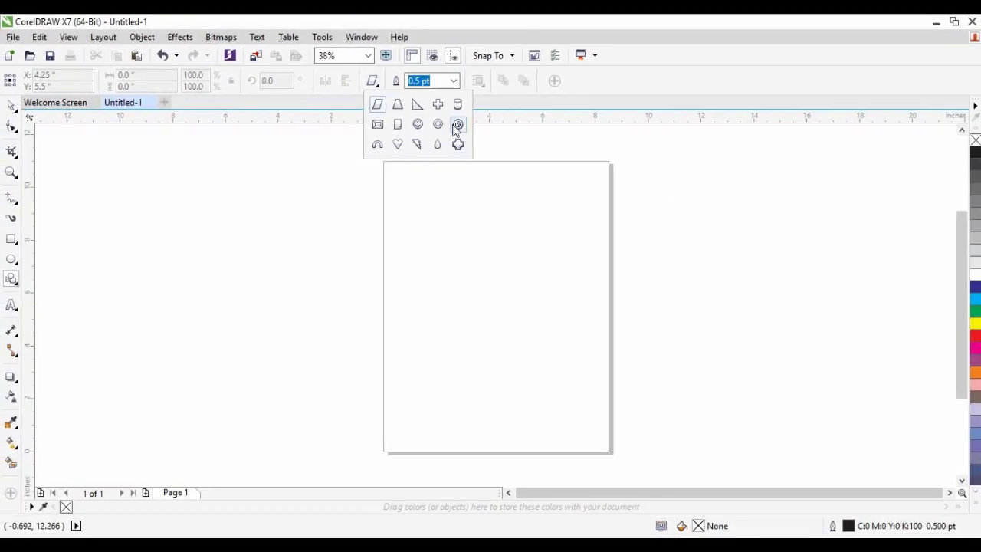
pyautogui.click(454, 124)
pyautogui.moveTo(309, 217); pyautogui.dragTo(479, 396)
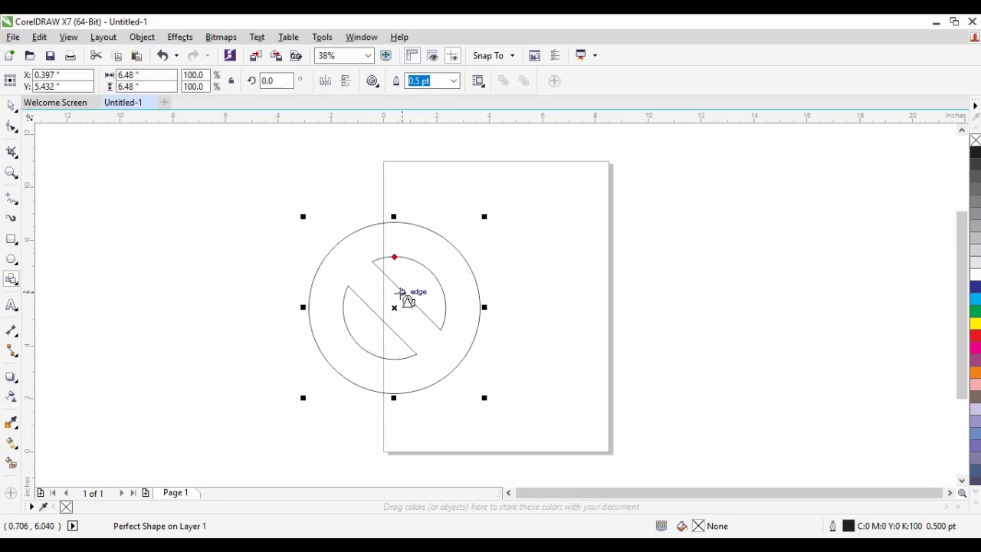
pyautogui.press('Delete')
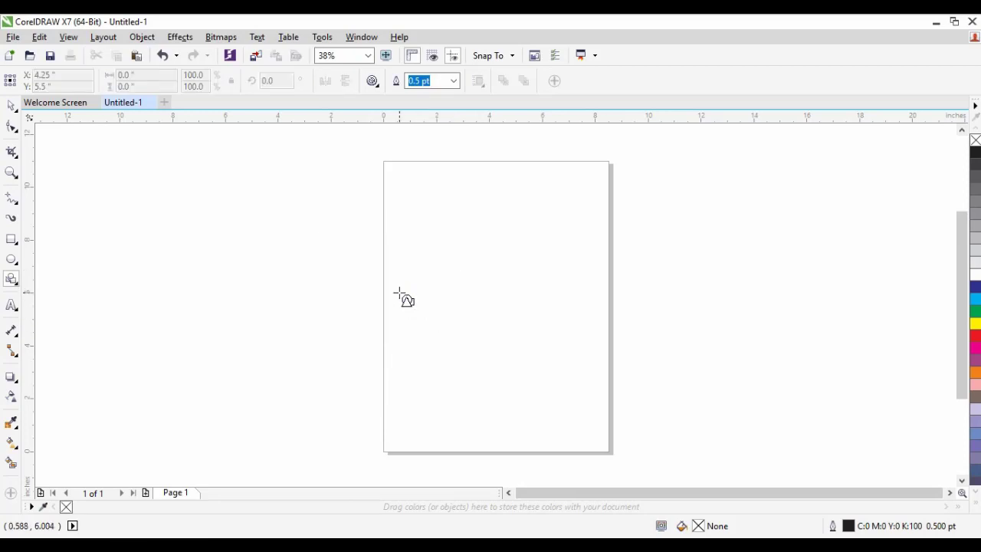
# Draw a smiley face about 8.63 inches in diameter, reshape its smile into a frown, and delete the face.
pyautogui.click(373, 80)
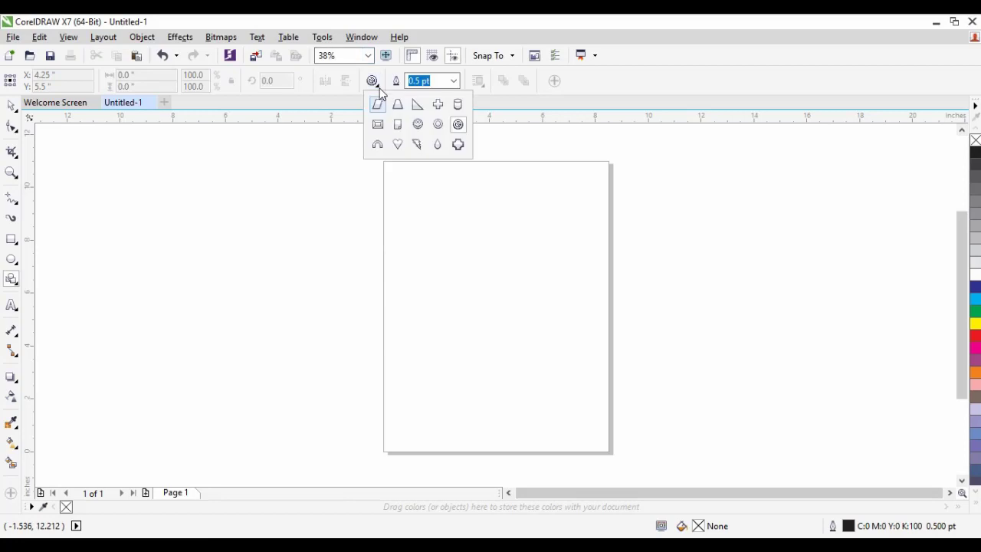
pyautogui.click(416, 125)
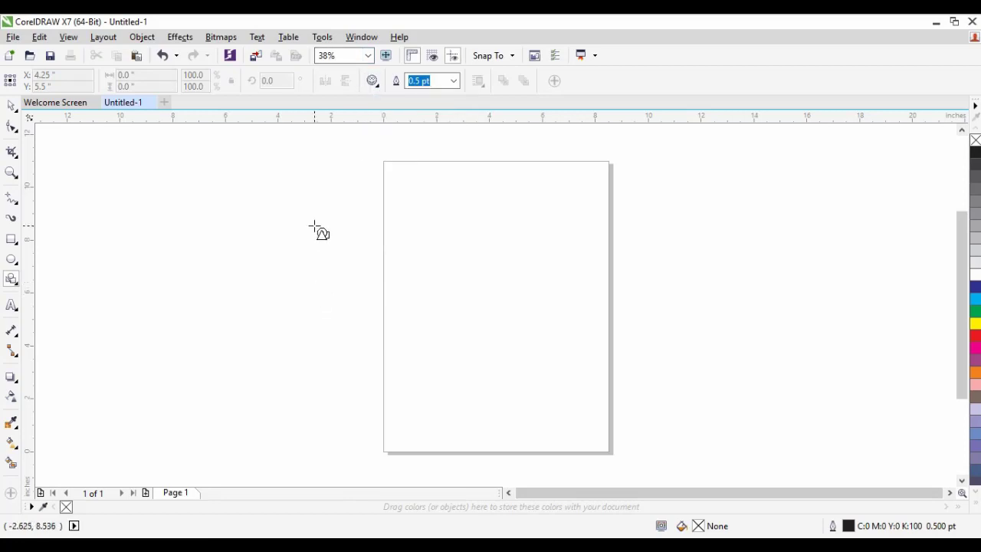
pyautogui.moveTo(314, 226); pyautogui.dragTo(481, 449)
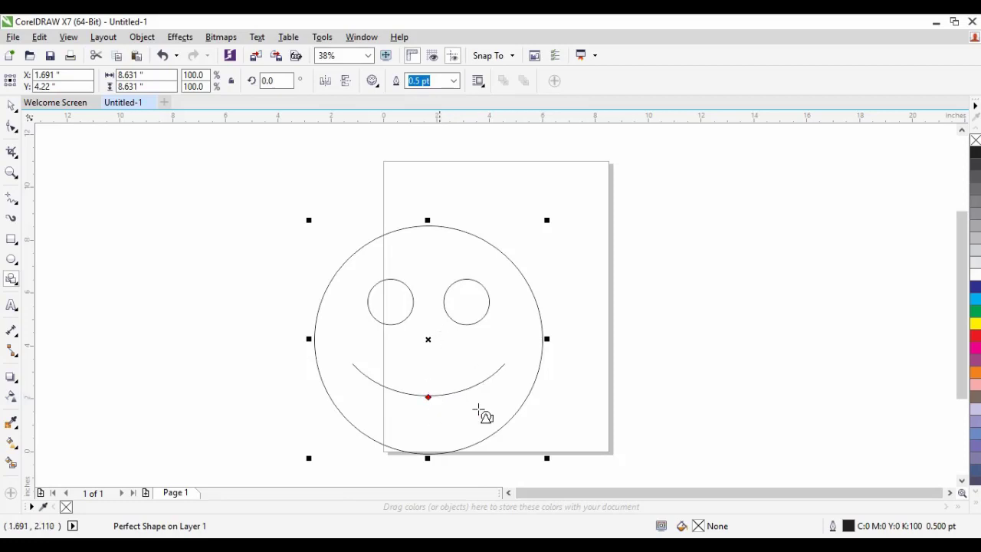
pyautogui.moveTo(427, 397); pyautogui.dragTo(427, 352)
pyautogui.click(426, 359)
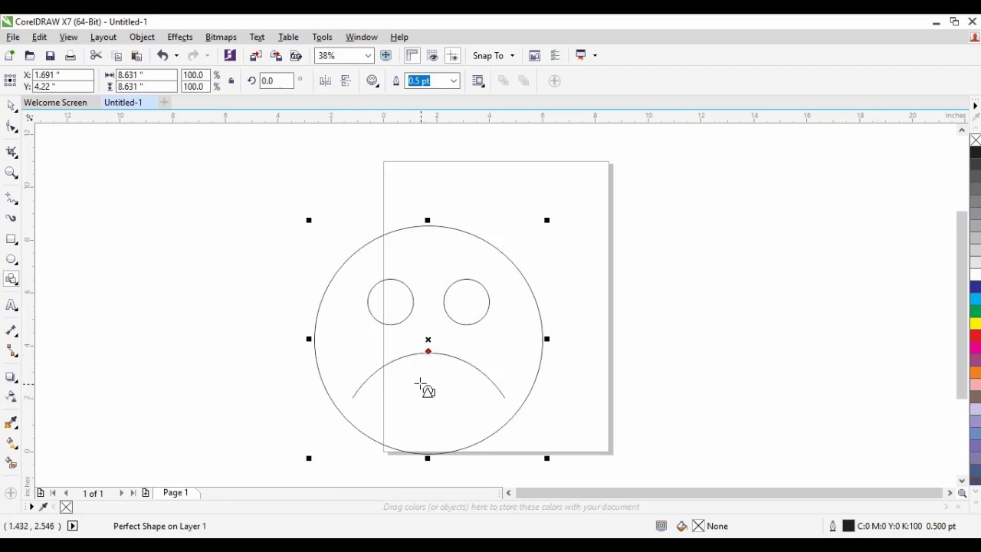
pyautogui.click(386, 373)
pyautogui.press('Delete')
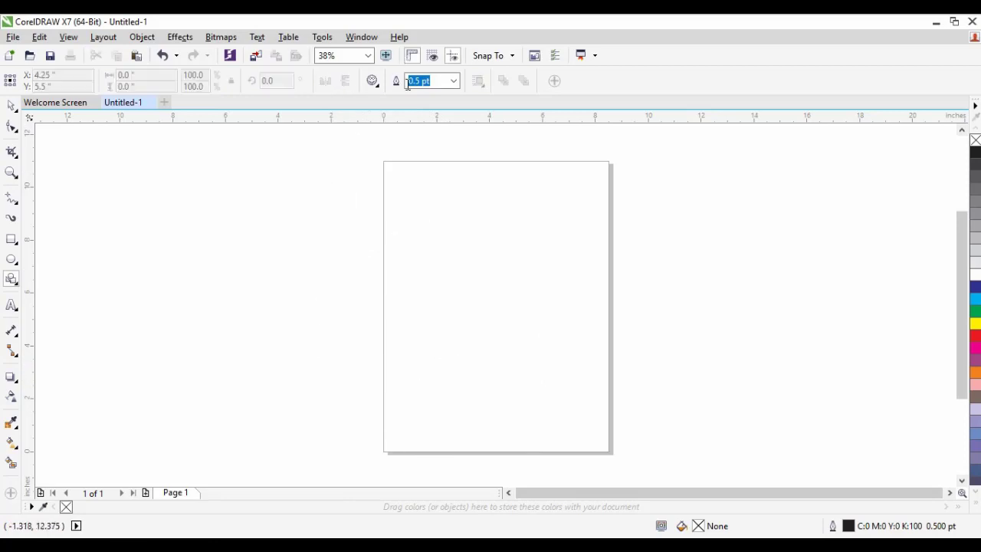
# Draw a right-pointing pentagon arrow shape about 9.2 by 3.24 inches across the page's left edge.
pyautogui.click(15, 280)
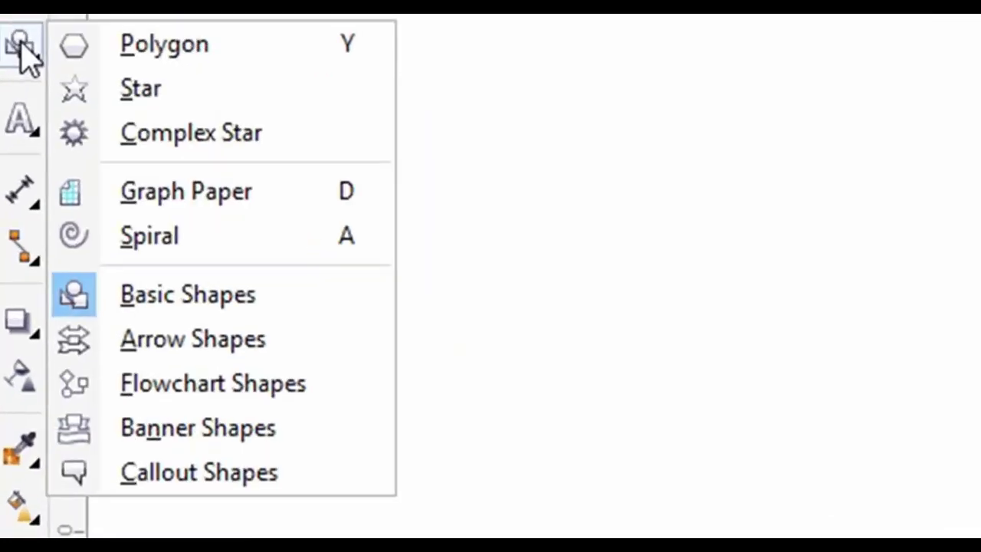
pyautogui.click(190, 343)
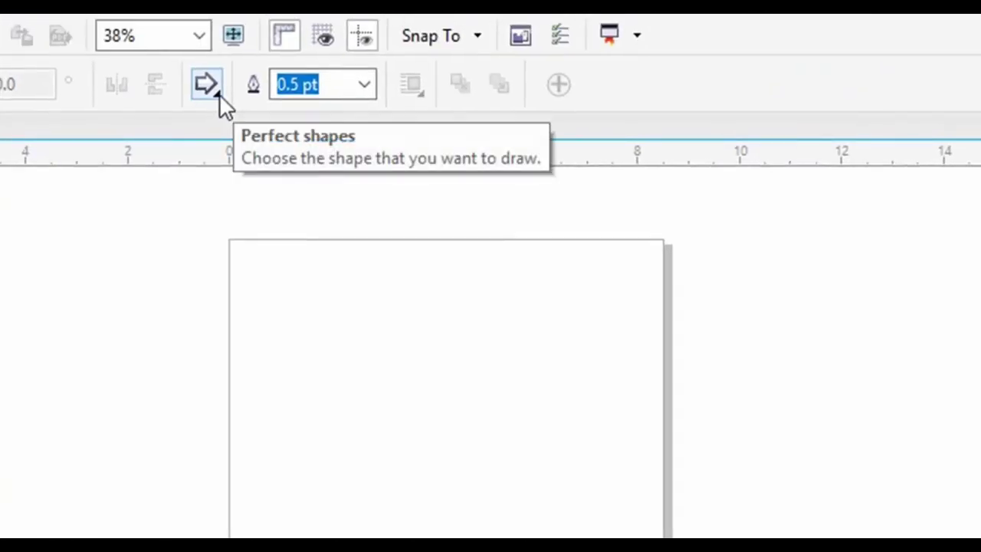
pyautogui.click(251, 72)
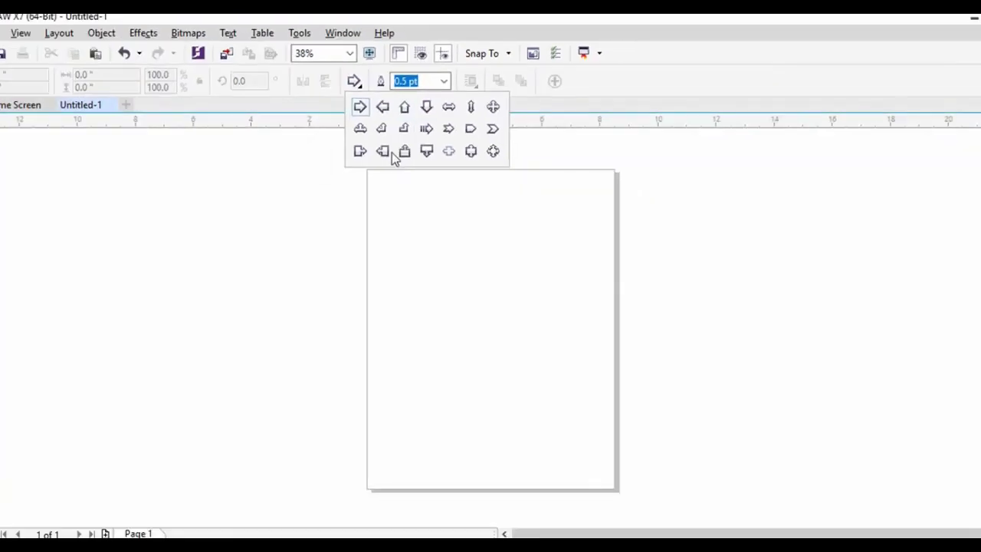
pyautogui.click(476, 128)
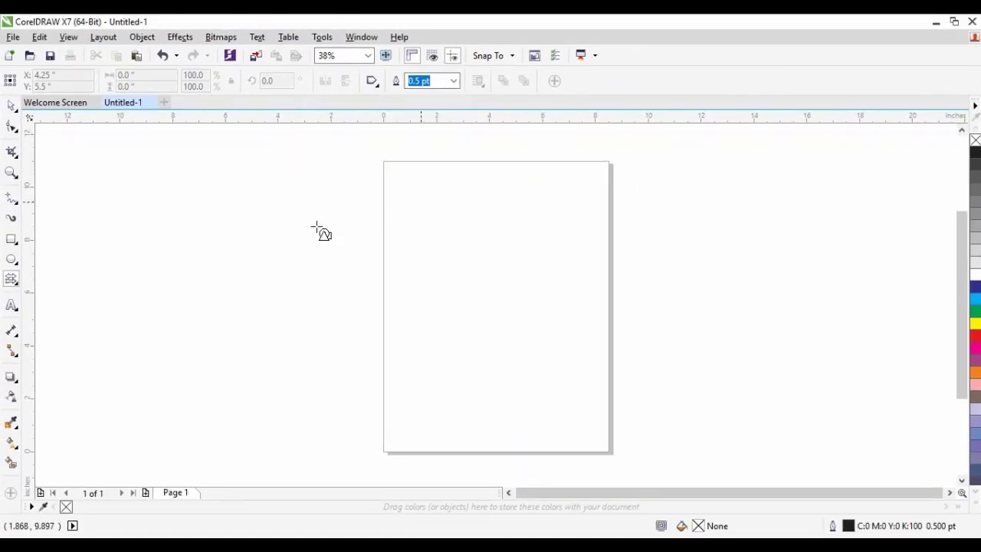
pyautogui.moveTo(263, 220); pyautogui.dragTo(509, 309)
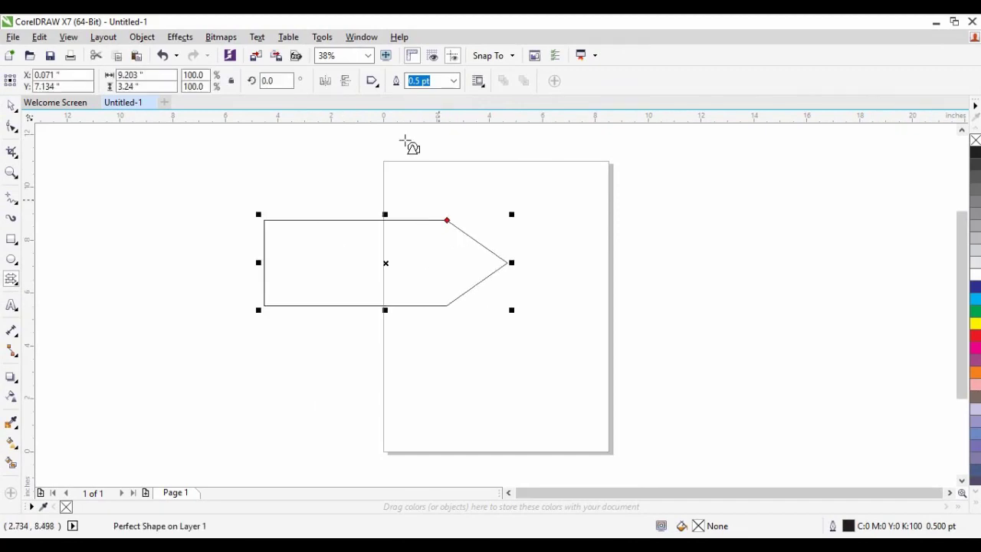
# Draw an up-arrow callout about 9.07 by 4.68 inches right of the page and a striped right arrow about 9.8 by 3.08 inches above the pentagon.
pyautogui.click(377, 84)
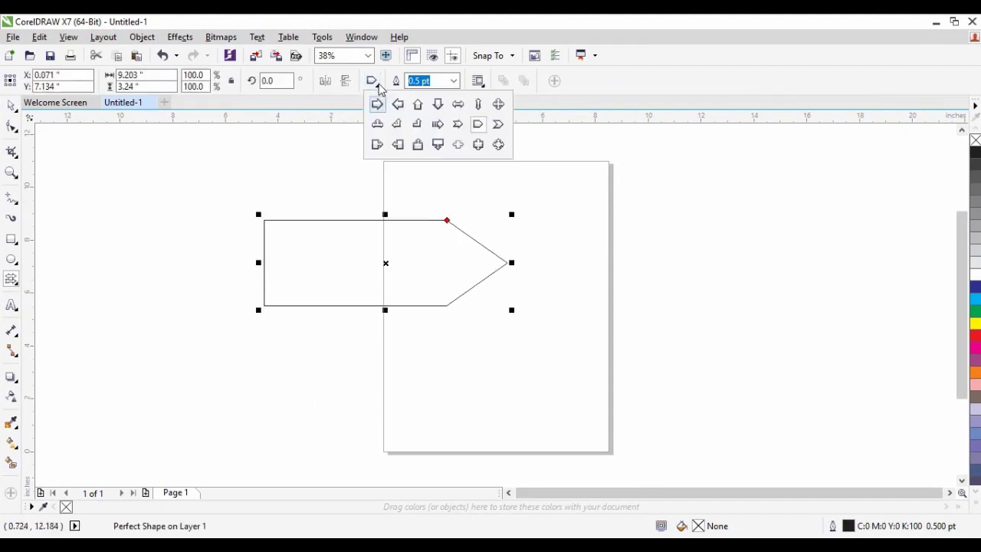
pyautogui.click(418, 144)
pyautogui.moveTo(611, 370); pyautogui.dragTo(850, 433)
pyautogui.click(372, 82)
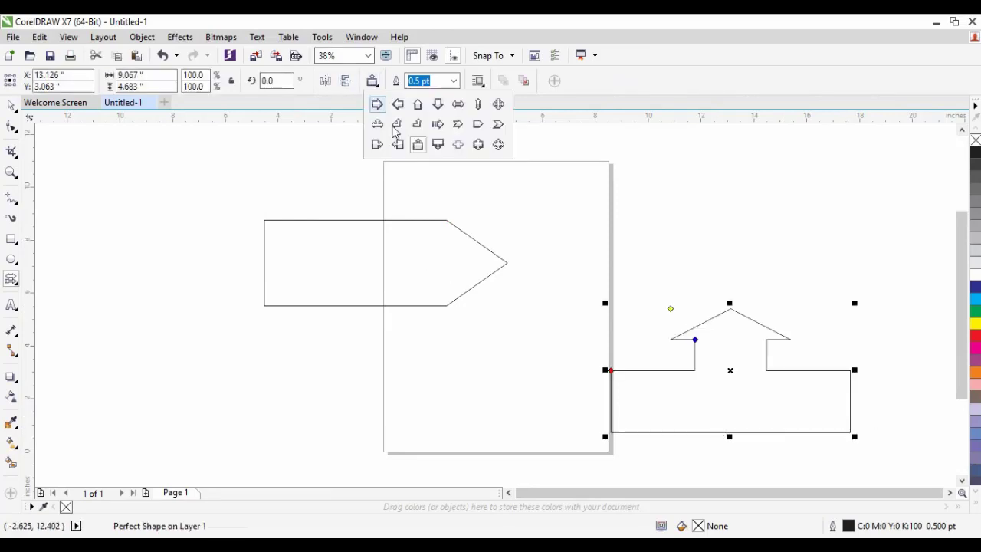
pyautogui.click(438, 124)
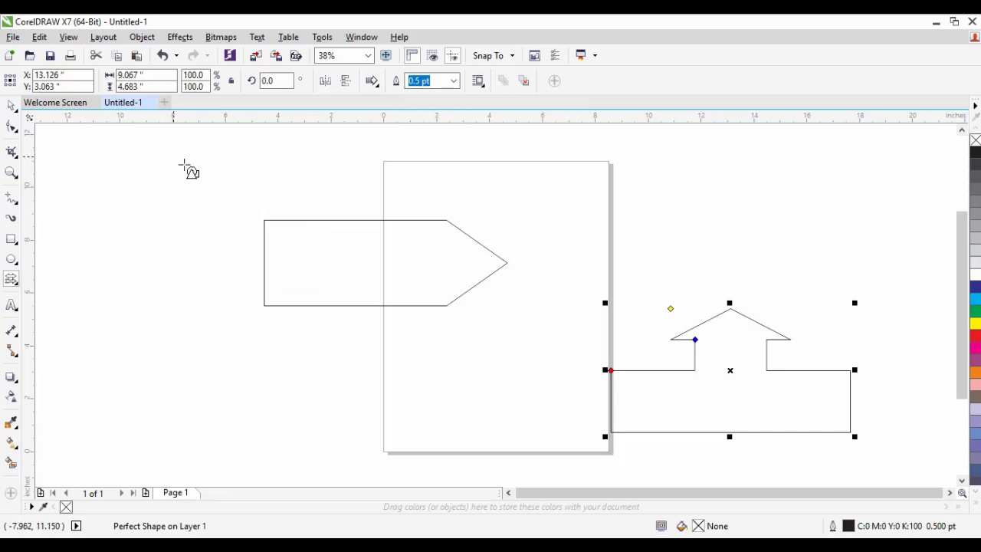
pyautogui.moveTo(174, 157); pyautogui.dragTo(438, 241)
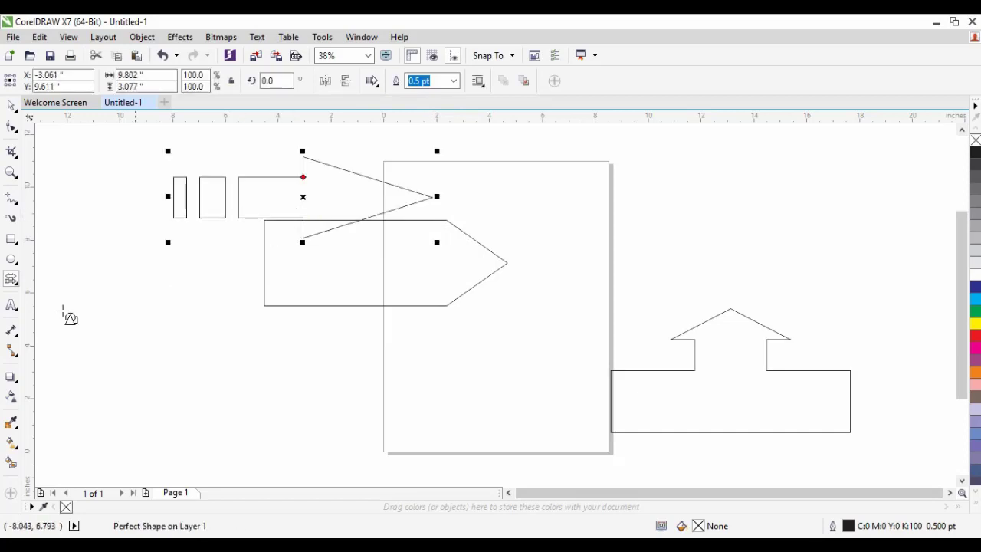
# Draw an up-and-down arrow callout about 3.68 by 5.69 inches across the page's right edge.
pyautogui.click(374, 82)
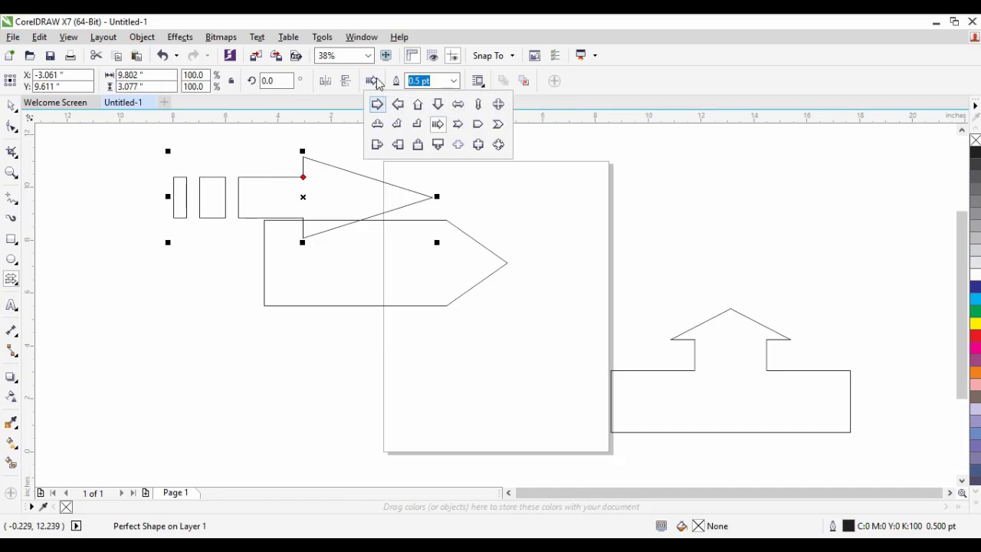
pyautogui.click(478, 144)
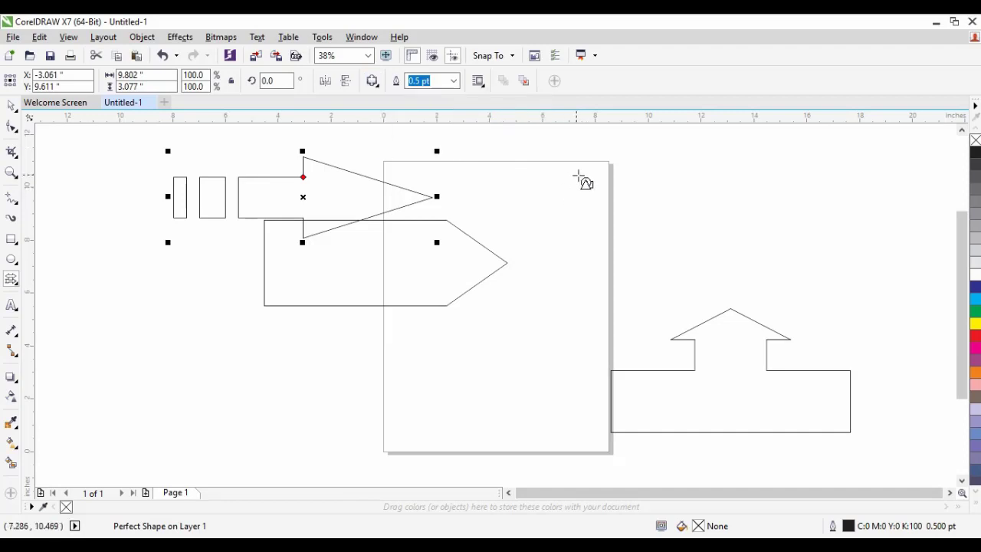
pyautogui.moveTo(577, 175); pyautogui.dragTo(679, 329)
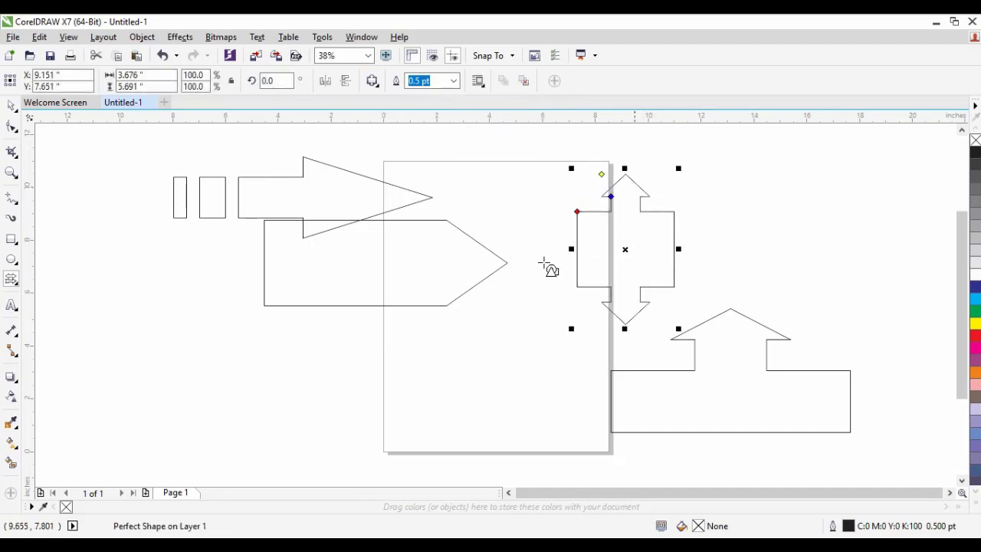
# Activate the Flowchart Shapes tool and delete all the arrow shapes from the drawing.
pyautogui.click(11, 282)
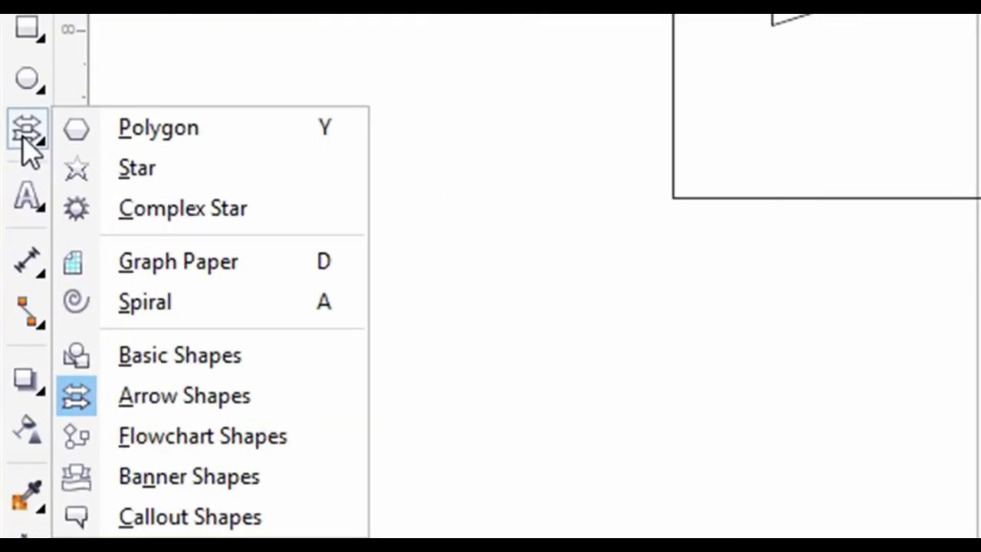
pyautogui.moveTo(54, 91)
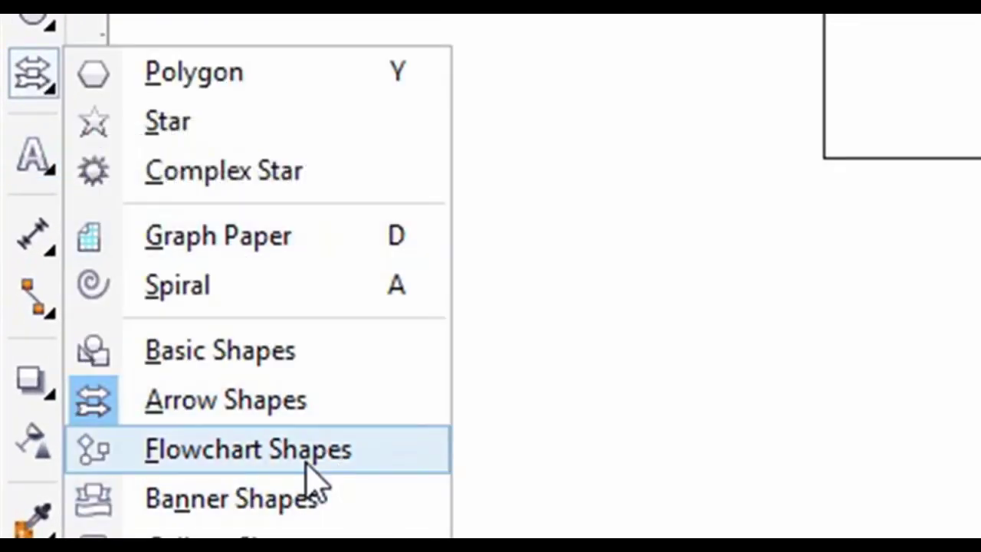
pyautogui.click(307, 459)
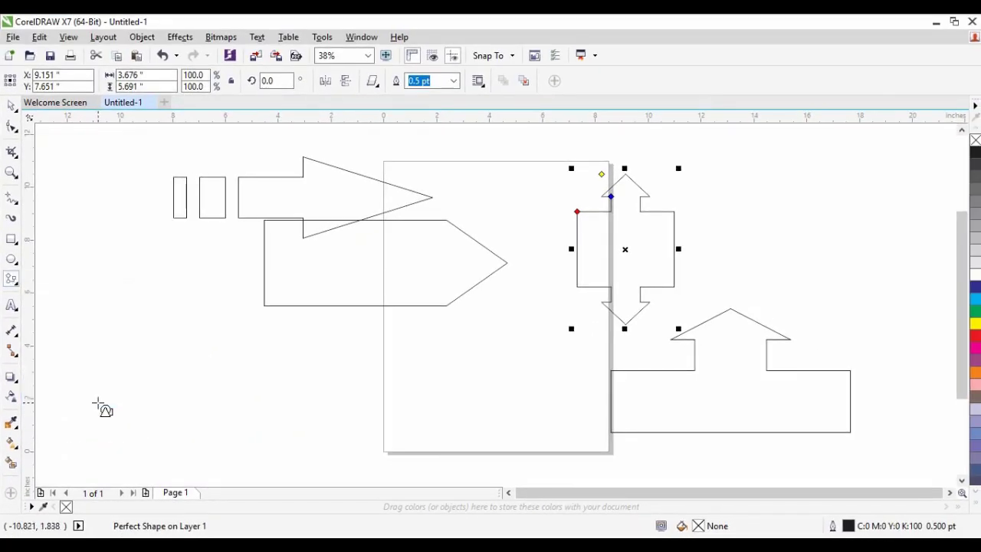
pyautogui.hotkey('ctrl', 'a')
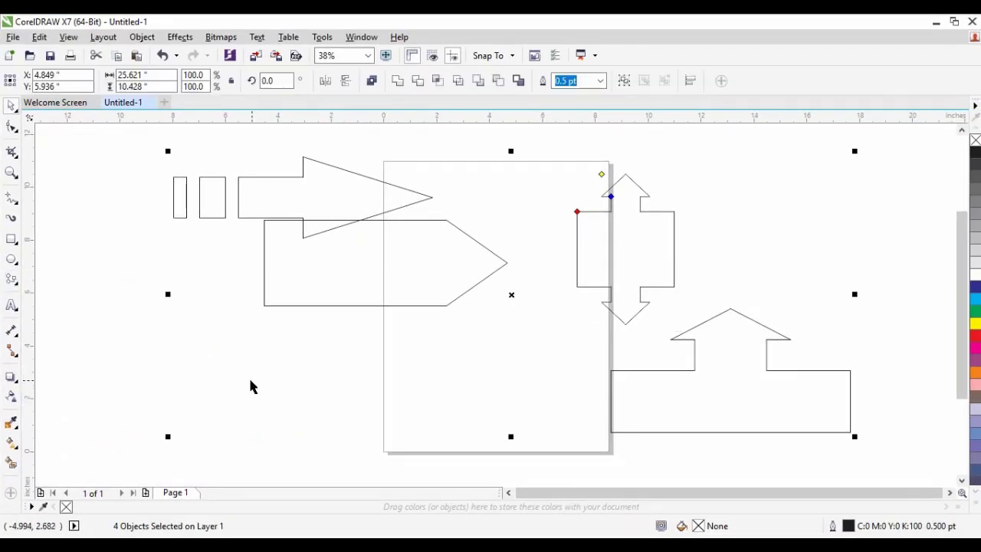
pyautogui.press('Delete')
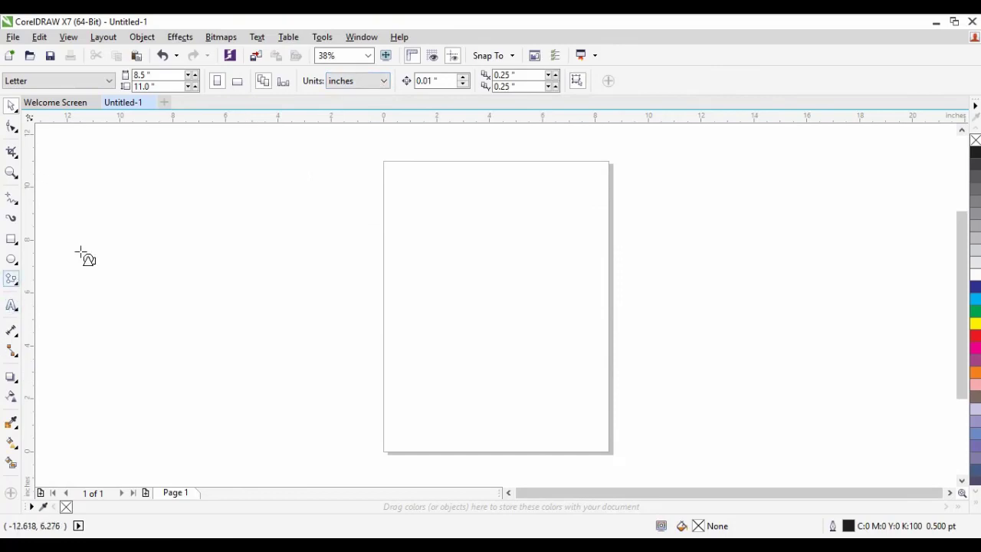
# Draw an hourglass-shaped flowchart symbol about 4.03 by 6.21 inches across the page's left edge.
pyautogui.click(371, 80)
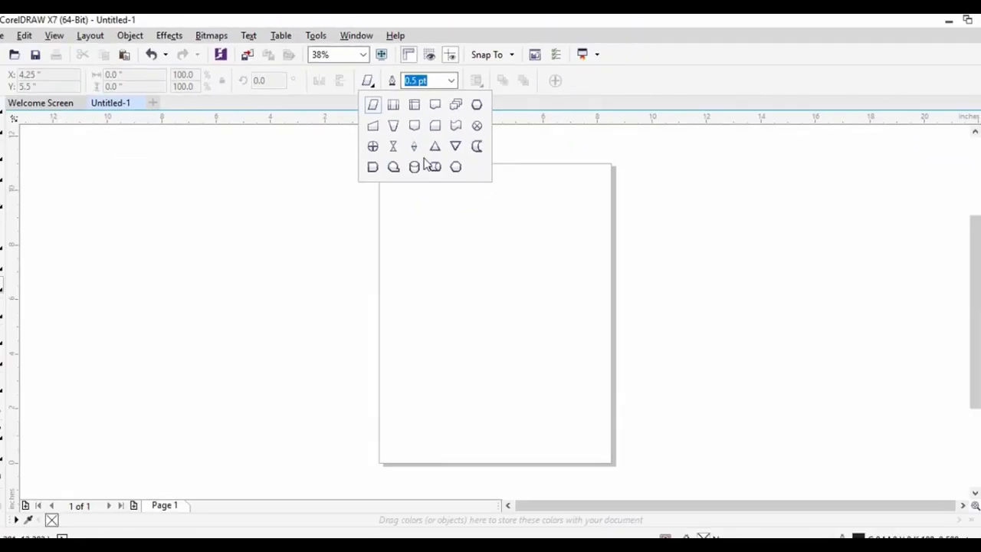
pyautogui.click(397, 144)
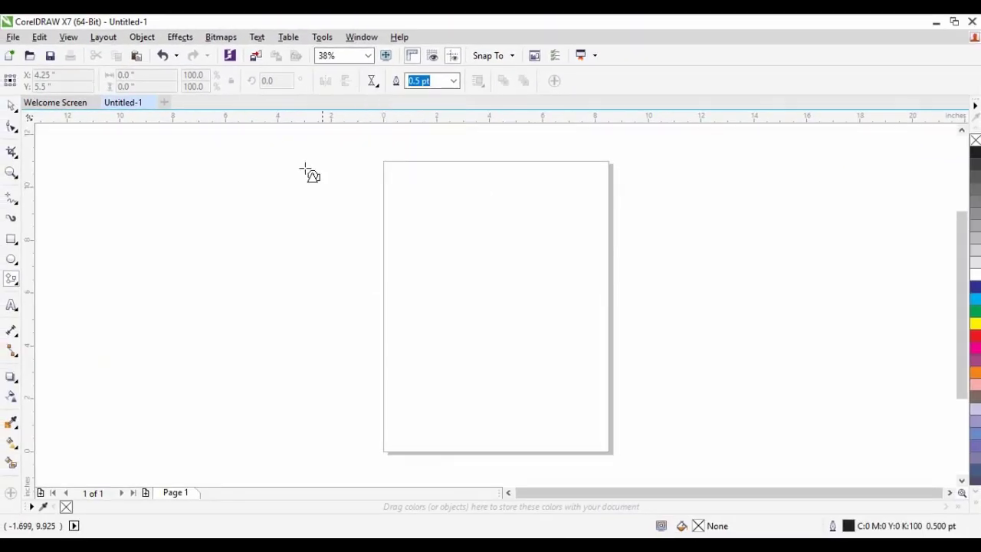
pyautogui.moveTo(305, 167); pyautogui.dragTo(412, 335)
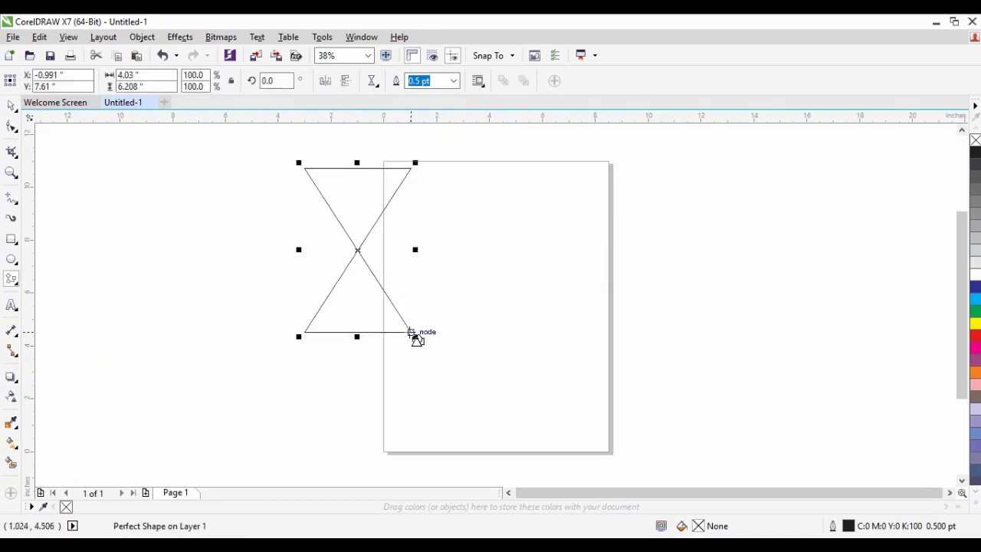
# Delete the hourglass and draw a vertical cylinder flowchart shape about 5.31 by 10.68 inches over the page's left half.
pyautogui.press('Delete')
pyautogui.click(374, 82)
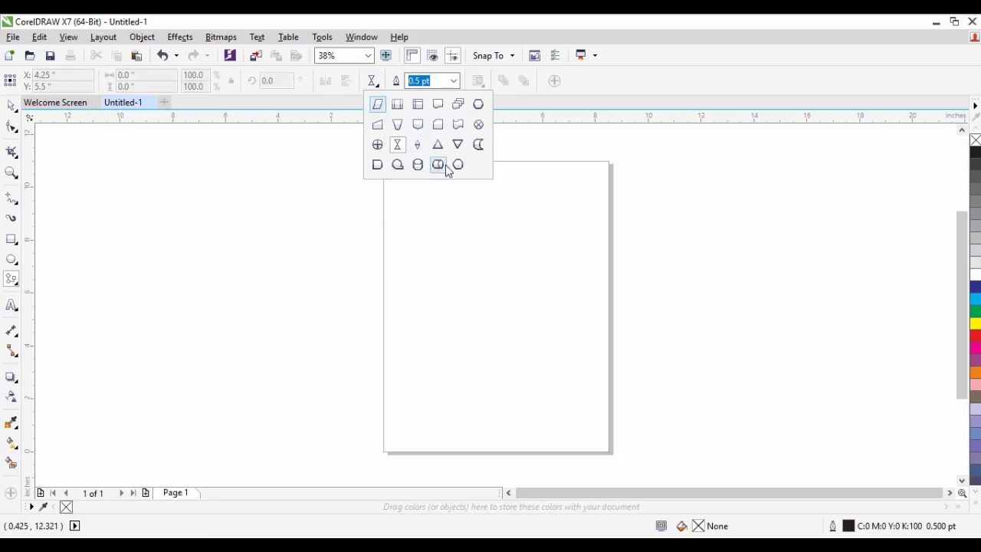
pyautogui.click(417, 164)
pyautogui.moveTo(364, 188); pyautogui.dragTo(508, 383)
# Draw a circle-with-tail flowchart shape about 6.21 by 6.21 inches across the page's right edge, and delete all the flowchart shapes.
pyautogui.click(372, 83)
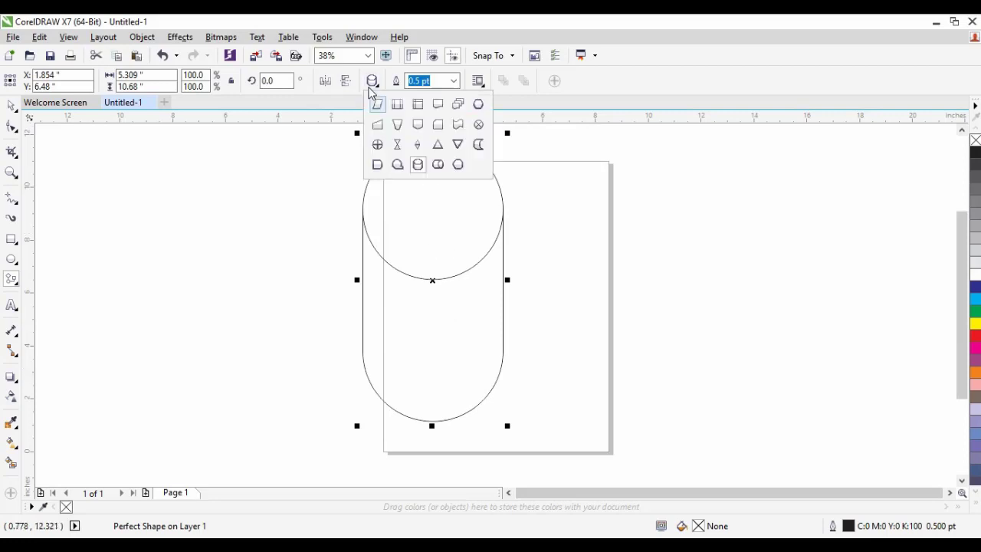
pyautogui.moveTo(588, 190); pyautogui.dragTo(754, 355)
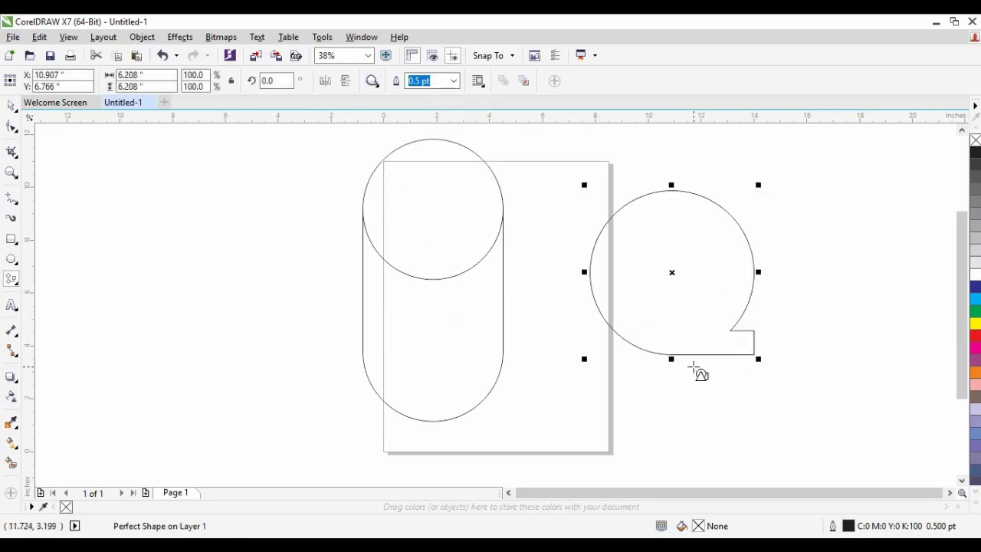
pyautogui.hotkey('ctrl', 'a')
pyautogui.press('Delete')
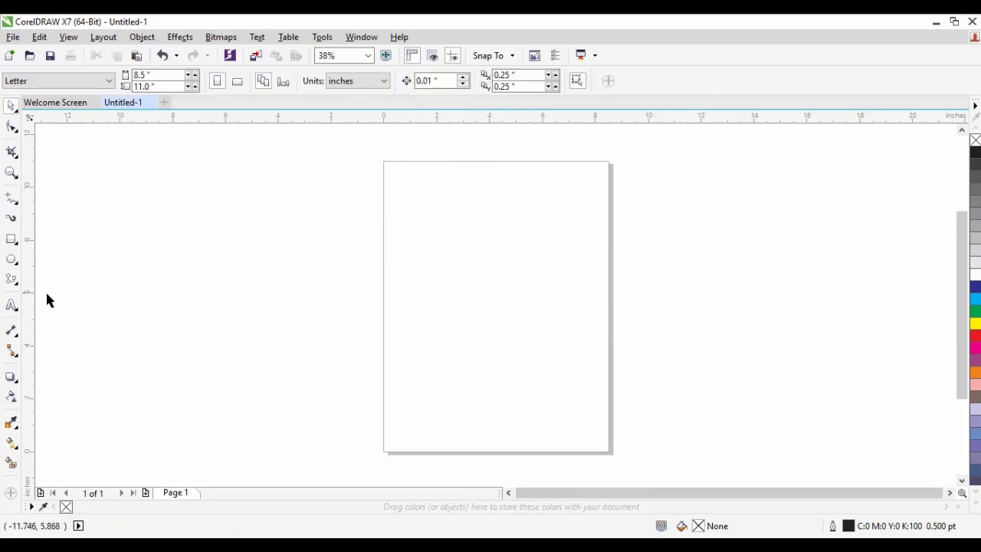
# Draw a folded ribbon banner shape about 15.63 by 3.57 inches across the middle of the page.
pyautogui.click(9, 280)
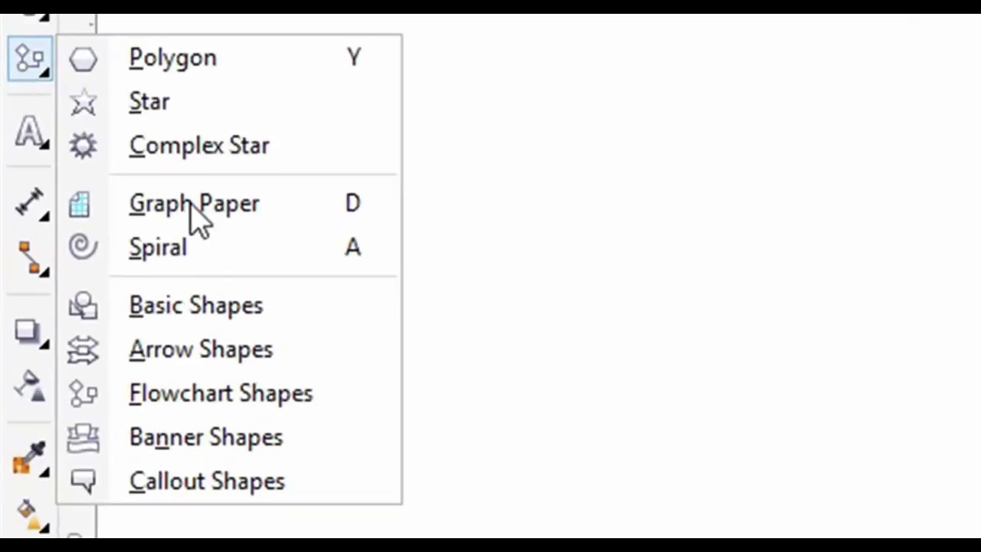
pyautogui.click(258, 441)
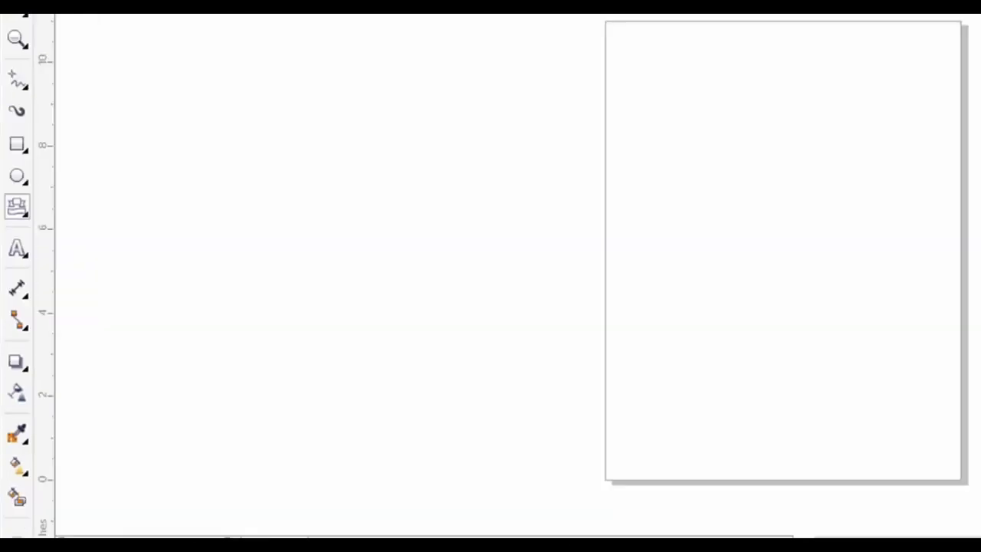
pyautogui.click(372, 81)
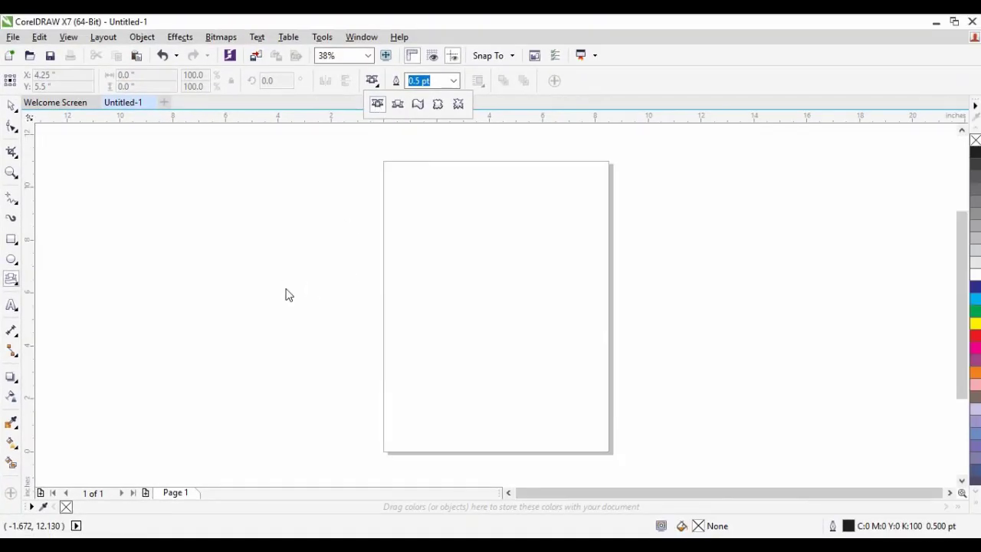
pyautogui.moveTo(285, 273); pyautogui.dragTo(698, 370)
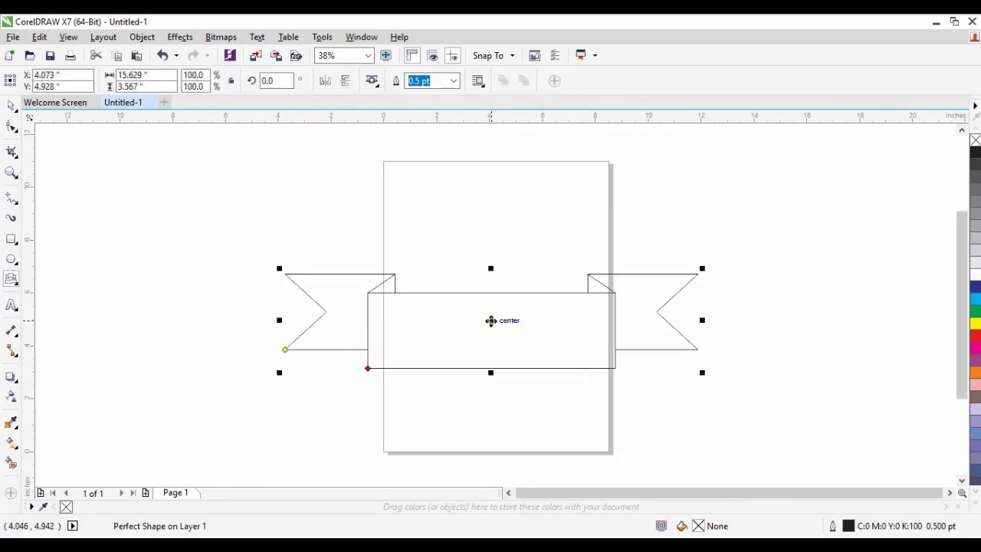
# Move the banner's center to about X 1.65, Y 4.21 inches, and reshape it with shallower folds and a slightly narrower central panel.
pyautogui.moveTo(490, 320); pyautogui.dragTo(427, 340)
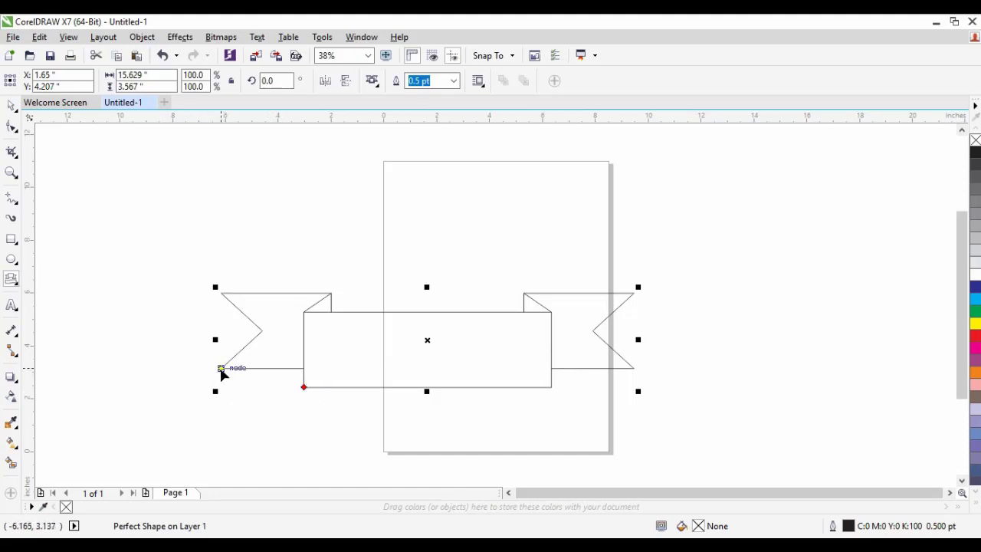
pyautogui.moveTo(220, 369)
pyautogui.mouseDown()
pyautogui.moveTo(222, 352)
pyautogui.moveTo(204, 388)
pyautogui.moveTo(205, 423)
pyautogui.moveTo(217, 296)
pyautogui.moveTo(218, 365)
pyautogui.moveTo(225, 352)
pyautogui.moveTo(217, 387)
pyautogui.moveTo(221, 371)
pyautogui.mouseUp()
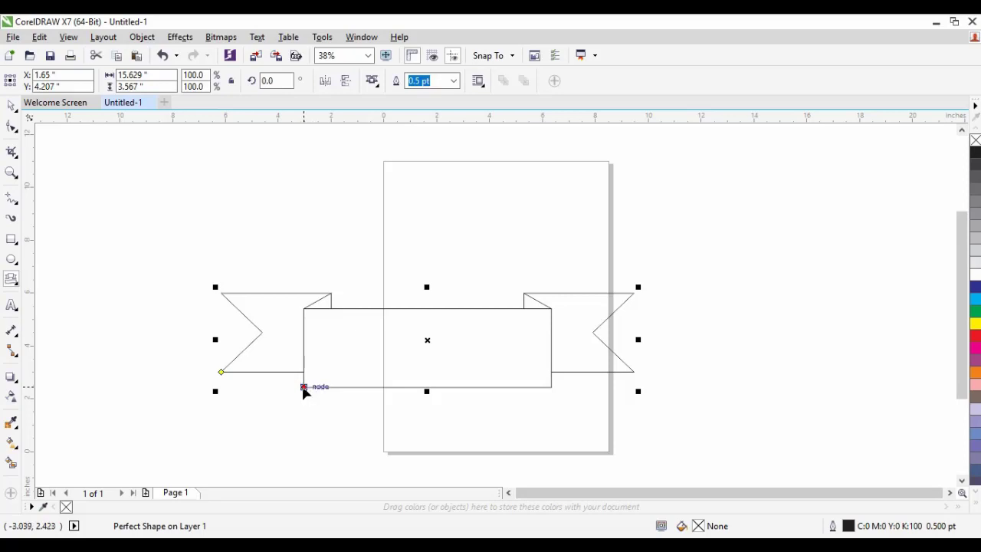
pyautogui.moveTo(303, 387)
pyautogui.mouseDown()
pyautogui.moveTo(374, 387)
pyautogui.moveTo(309, 388)
pyautogui.mouseUp()
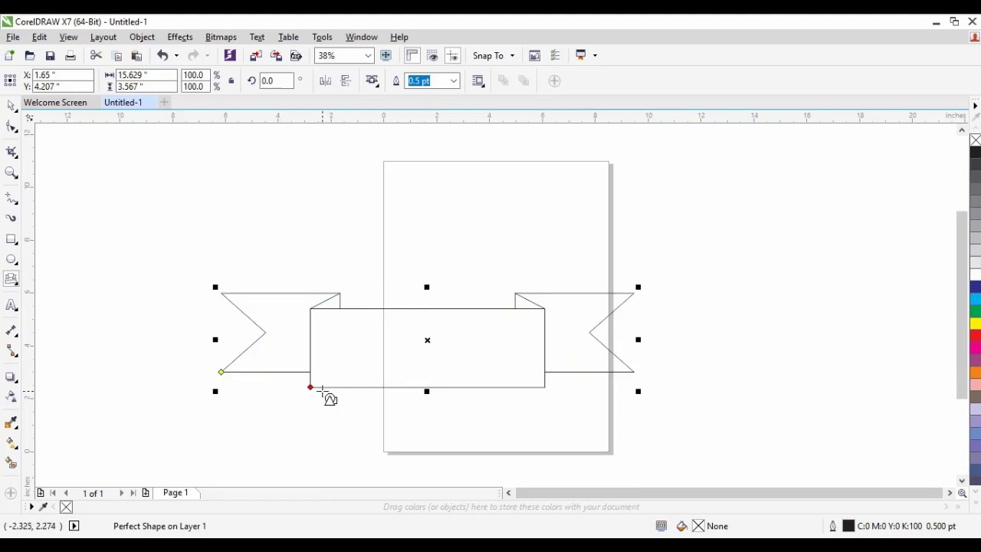
# Delete the banner and draw a rounded-rectangle callout shape about 8.77 by 5.23 inches across the page's left edge.
pyautogui.click(12, 281)
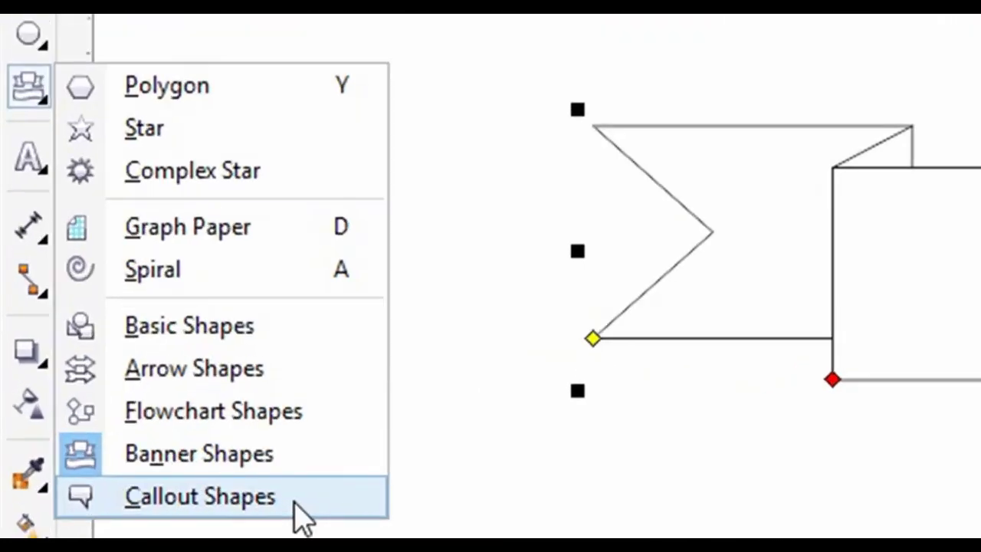
pyautogui.click(222, 507)
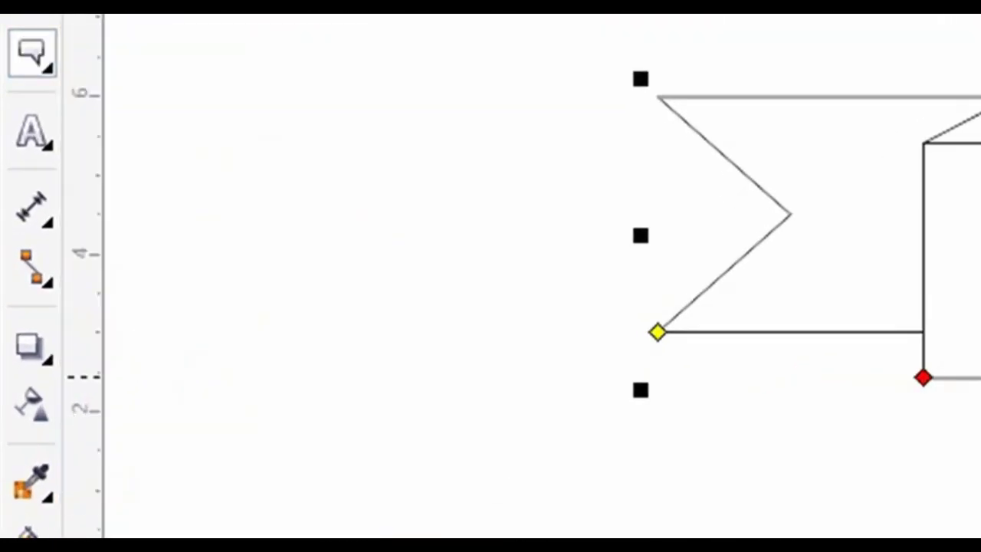
pyautogui.press('Delete')
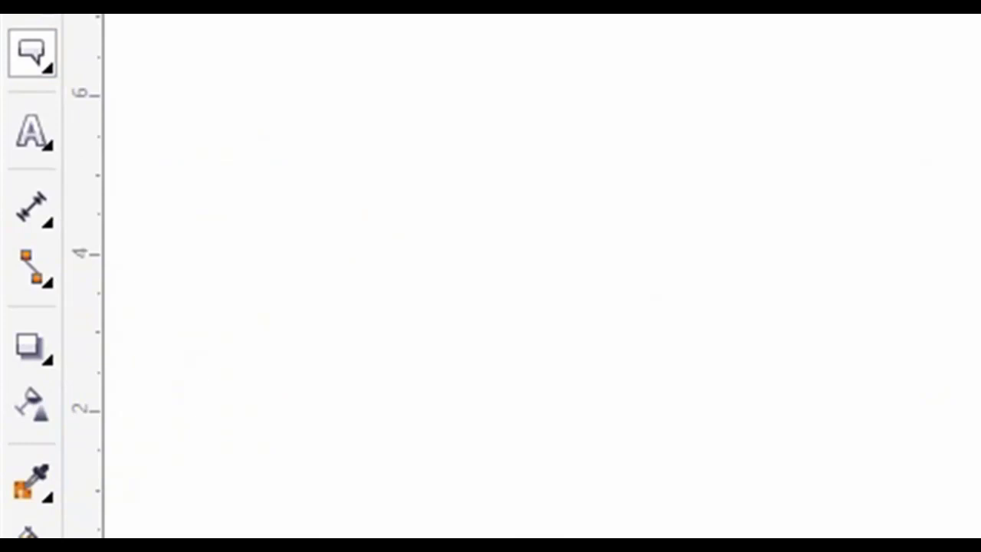
pyautogui.click(397, 103)
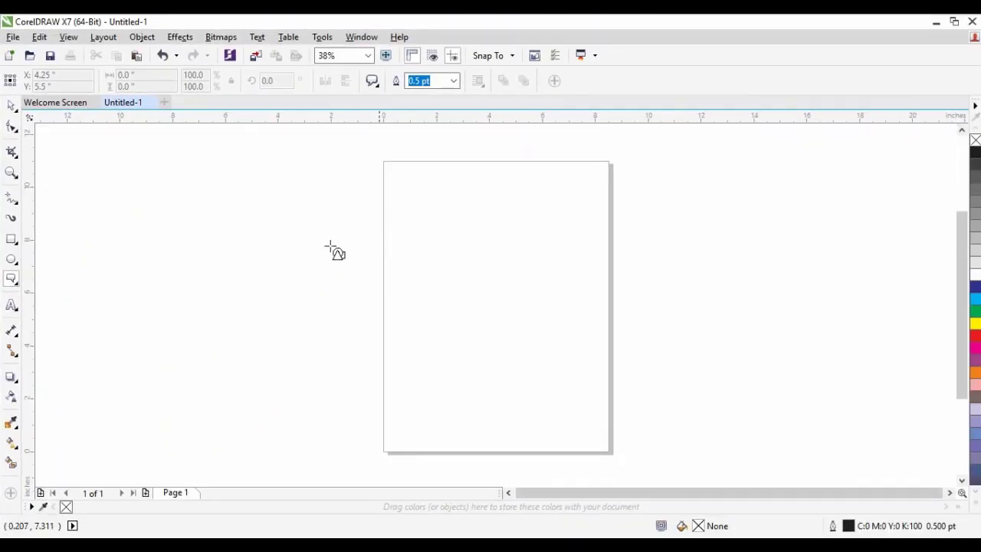
pyautogui.moveTo(239, 182)
pyautogui.mouseDown()
pyautogui.moveTo(416, 313)
pyautogui.moveTo(476, 327)
pyautogui.mouseUp()
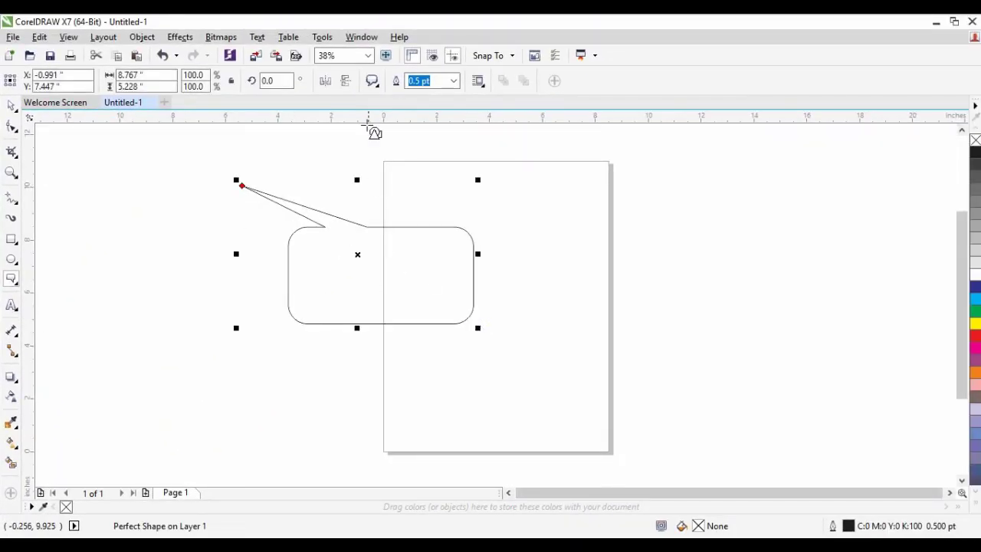
# Draw a thought-cloud callout shape about 7.64 by 6.36 inches beside the page's right edge.
pyautogui.click(372, 80)
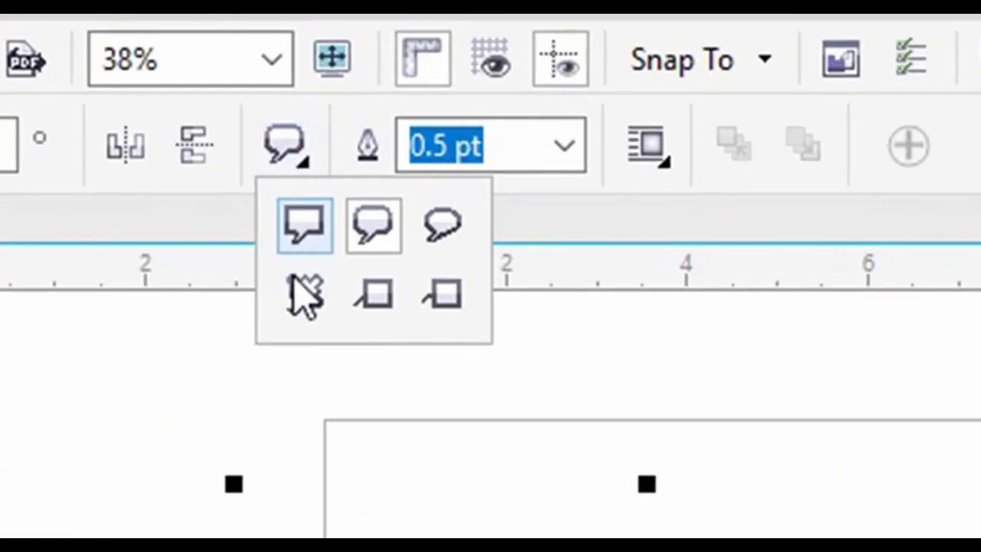
pyautogui.click(307, 295)
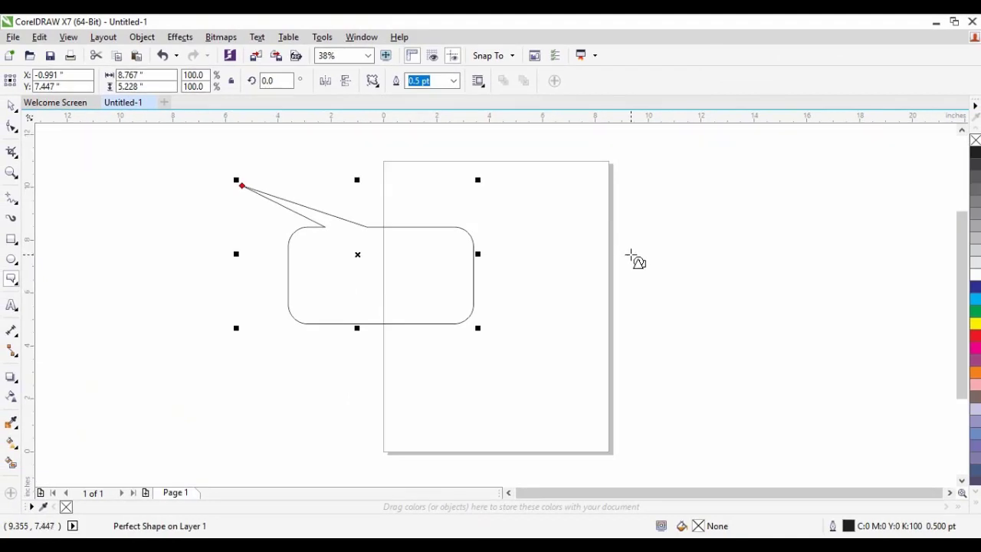
pyautogui.moveTo(610, 213); pyautogui.dragTo(813, 379)
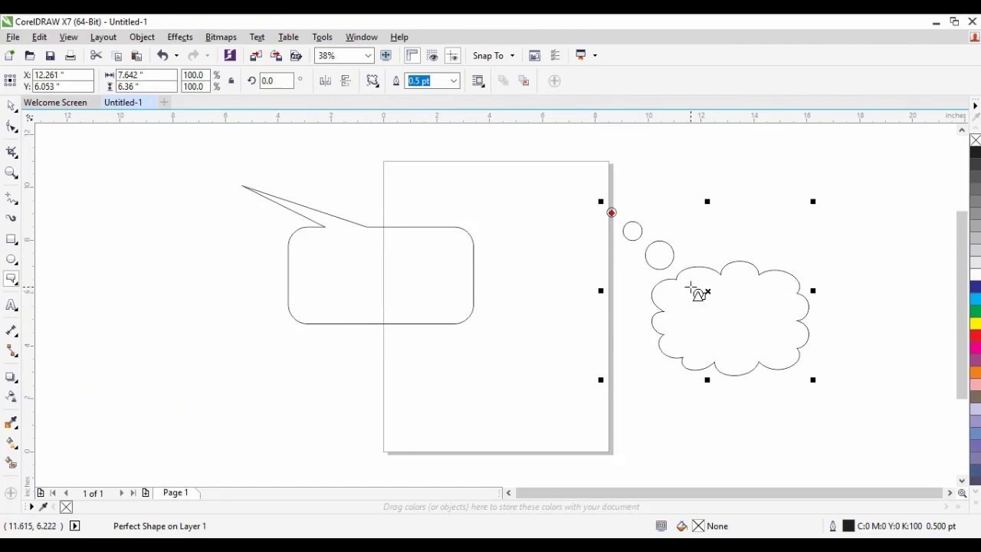
# Rotate the cloud callout by about 127.55 degrees and move its bubble tail to the cloud's upper right.
pyautogui.click(708, 291)
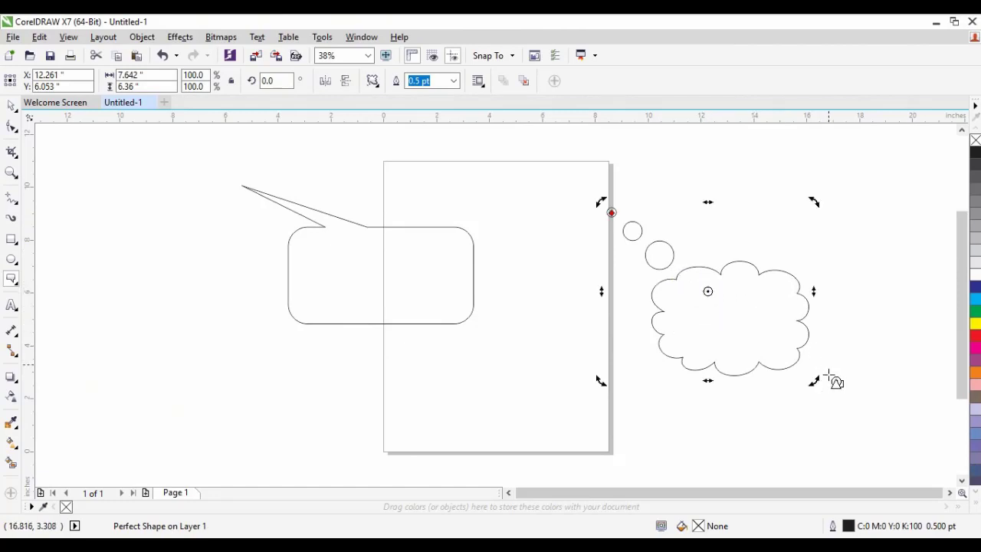
pyautogui.moveTo(811, 380); pyautogui.dragTo(711, 239)
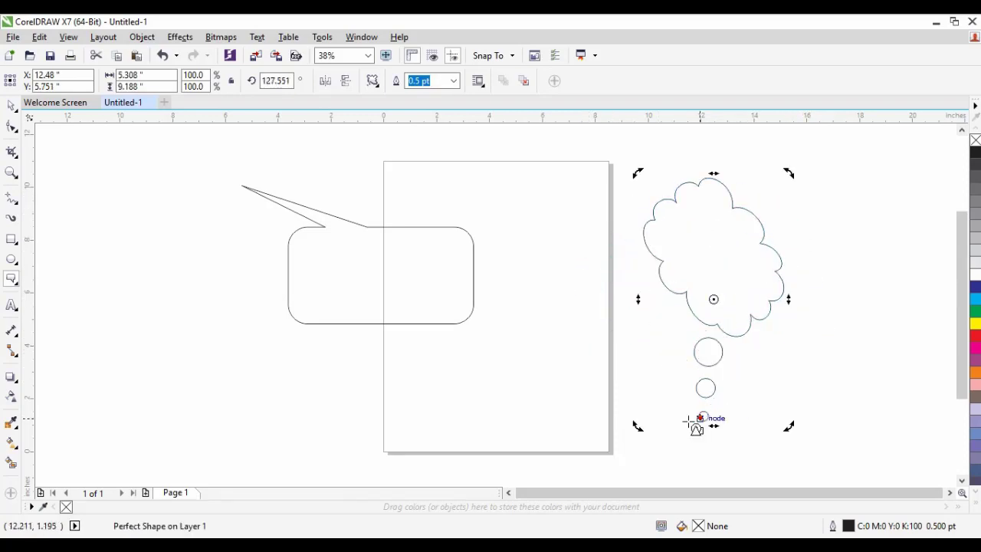
pyautogui.moveTo(705, 417); pyautogui.dragTo(860, 191)
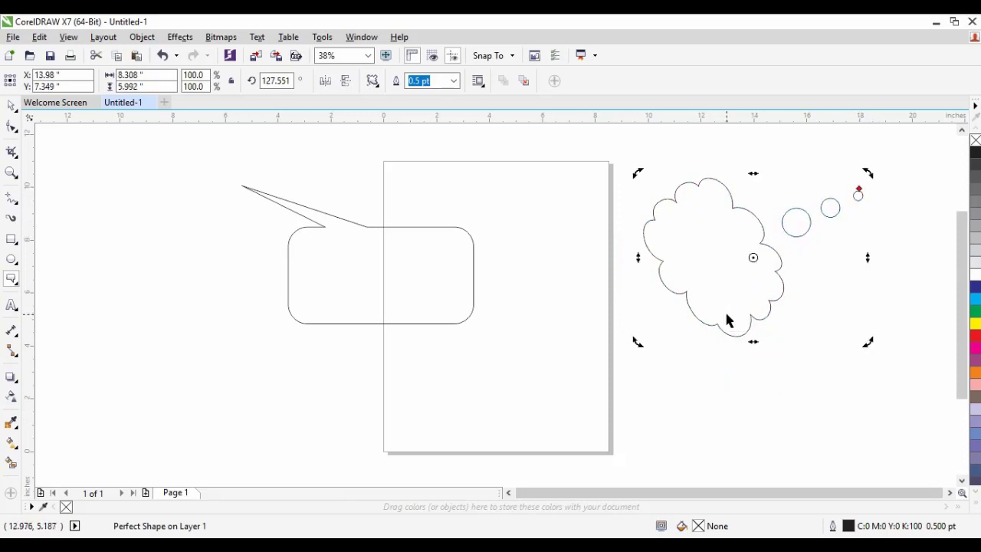
# Delete all the callout shapes from the drawing.
pyautogui.hotkey('ctrl', 'a')
pyautogui.press('Delete')
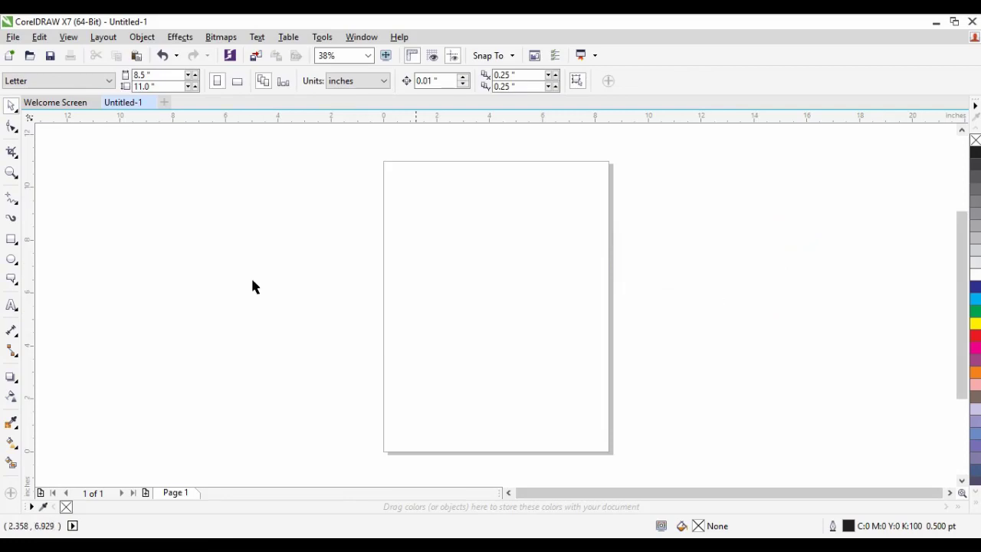
pyautogui.click(10, 282)
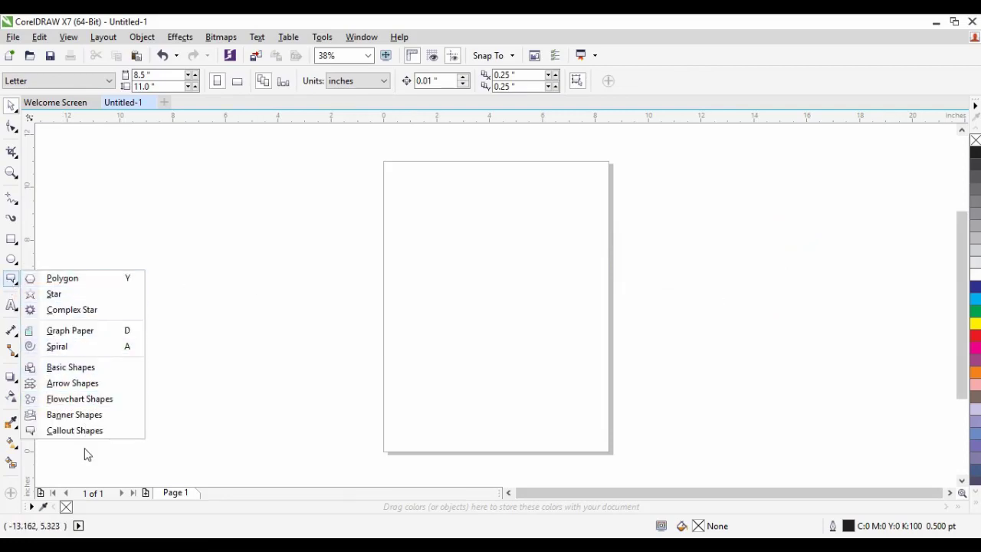
pyautogui.click(325, 306)
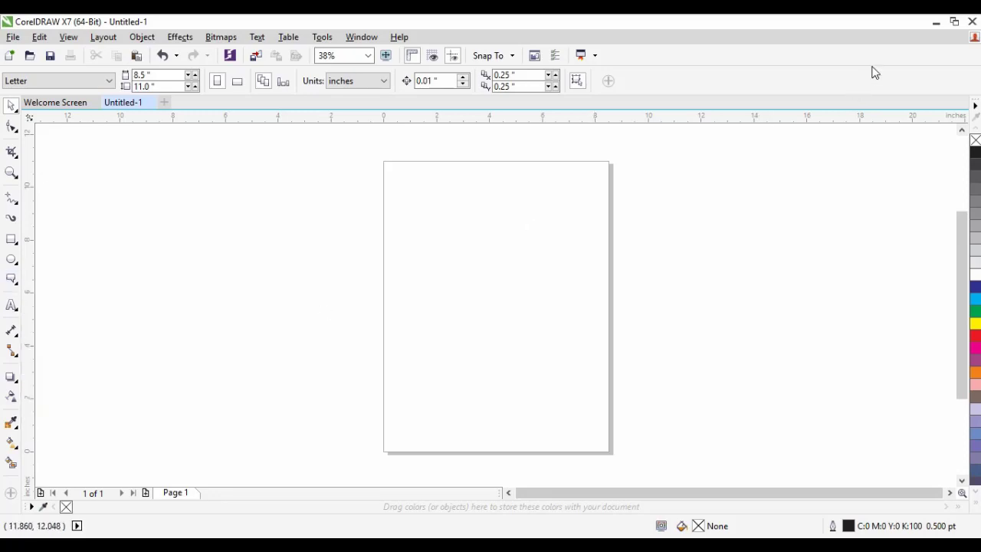
# Minimize the CorelDRAW window to reveal the desktop.
pyautogui.click(936, 24)
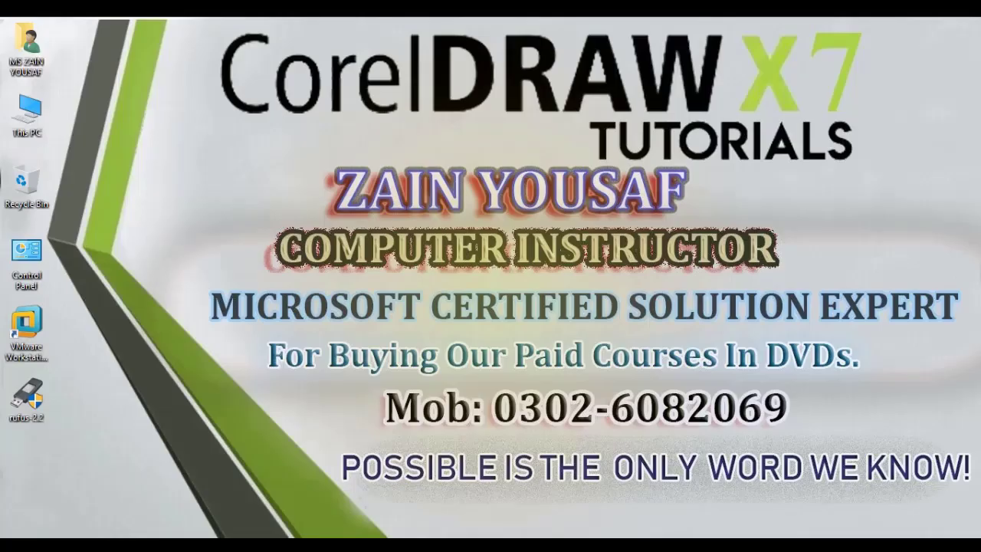